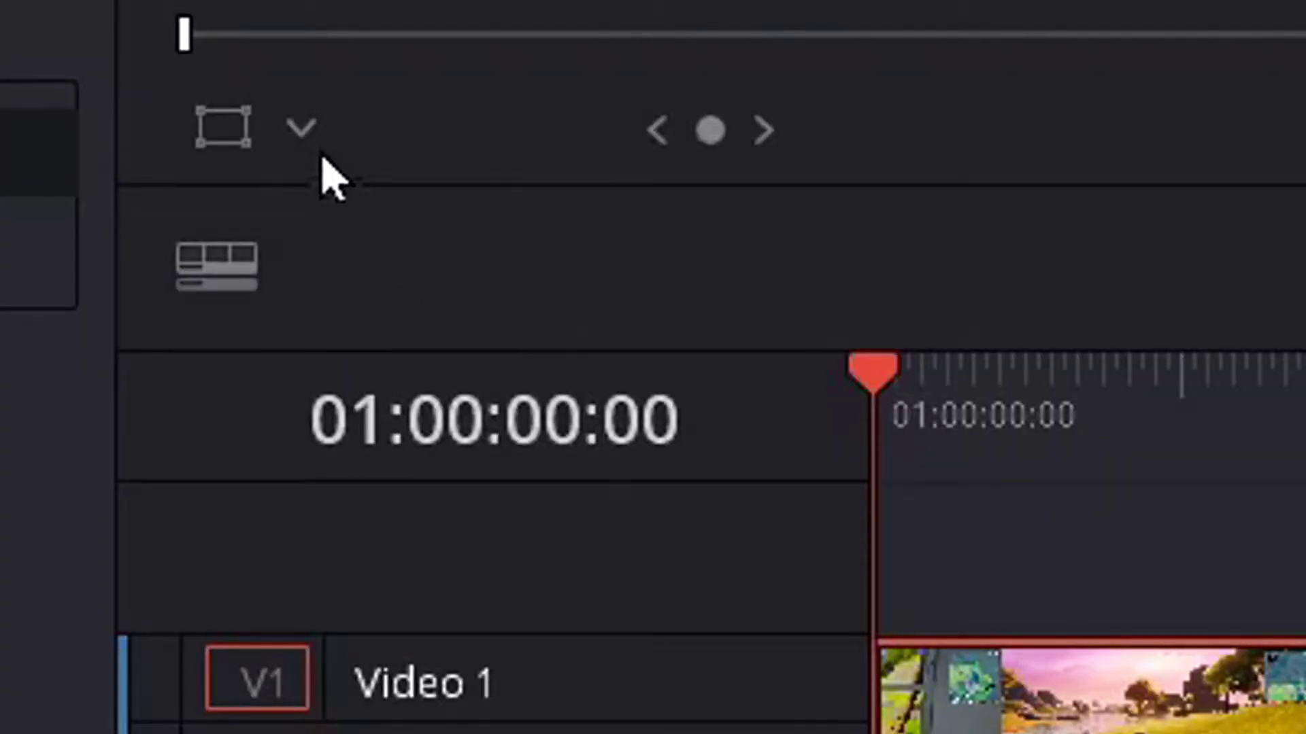
# Step: Open the viewer overlay modes list, then dismiss it so the timeline is fully visible
pyautogui.click(313, 423)
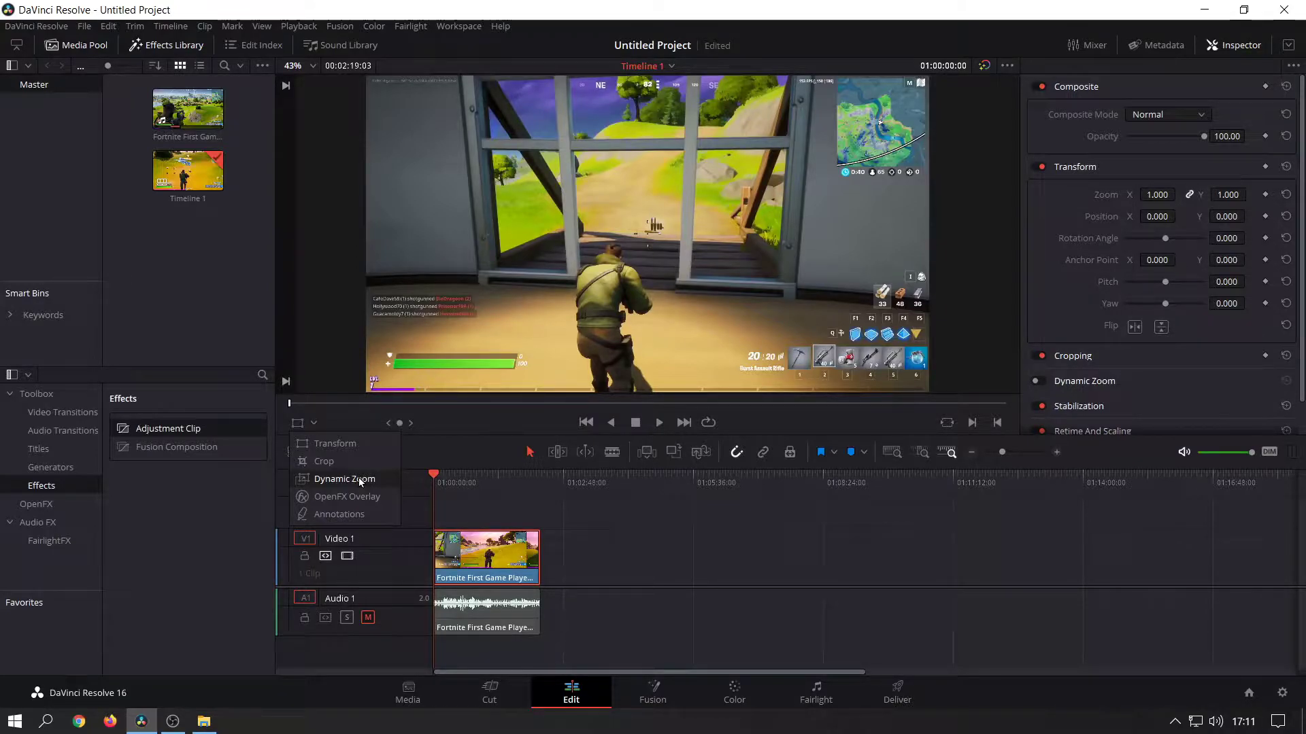
pyautogui.click(661, 520)
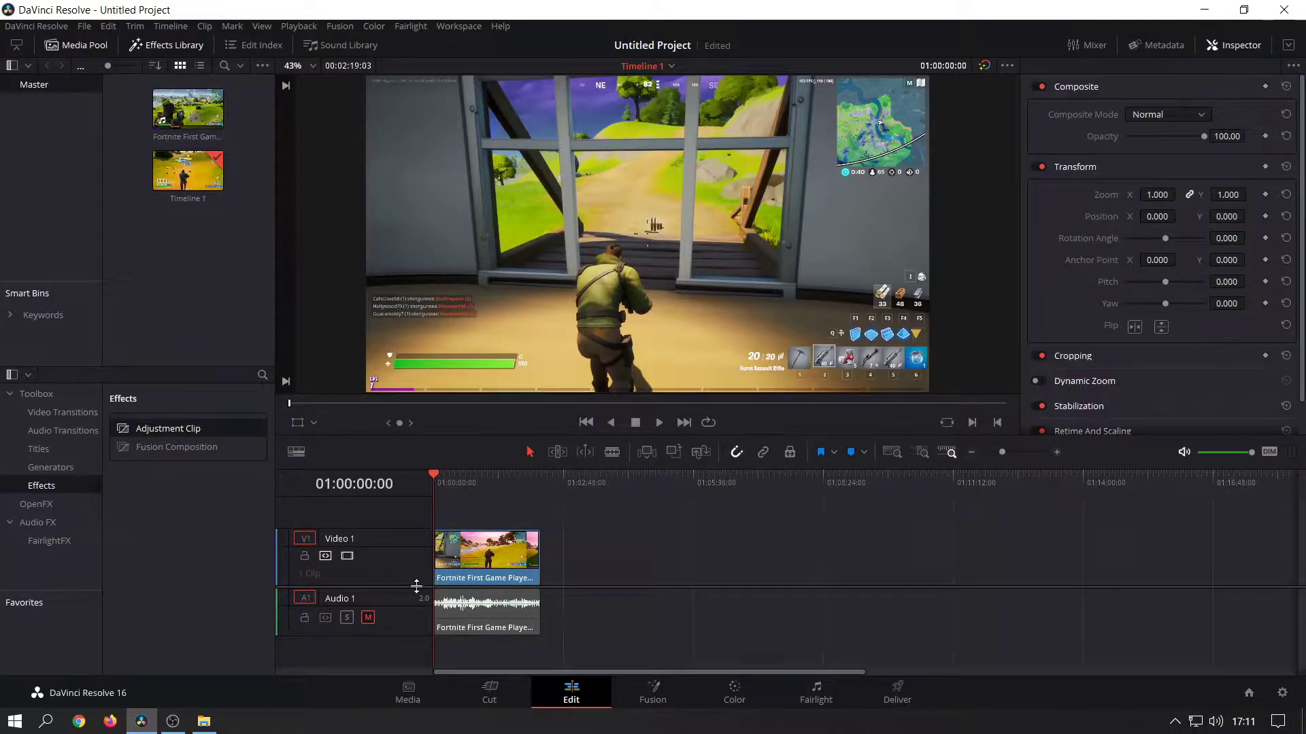
# Step: Select Timeline 1, play the gameplay footage, and park the playhead near 01:00:26
pyautogui.click(197, 196)
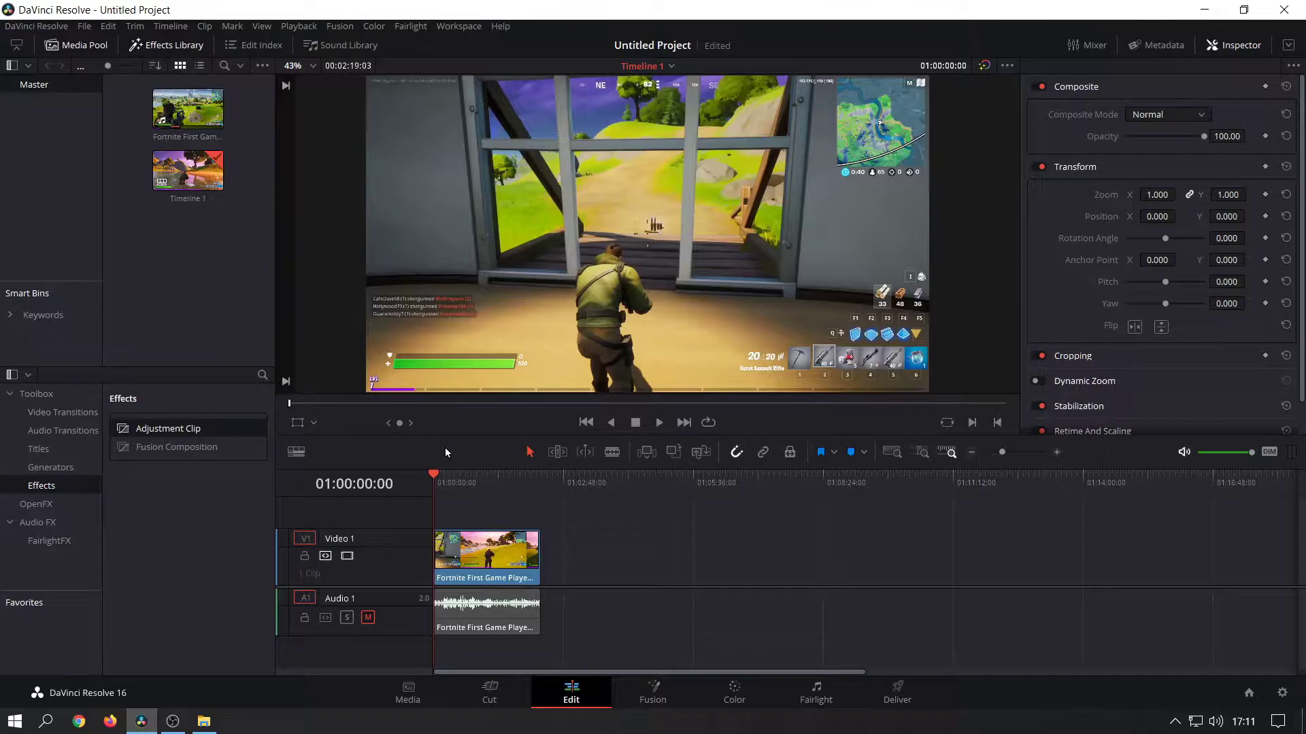
pyautogui.click(660, 422)
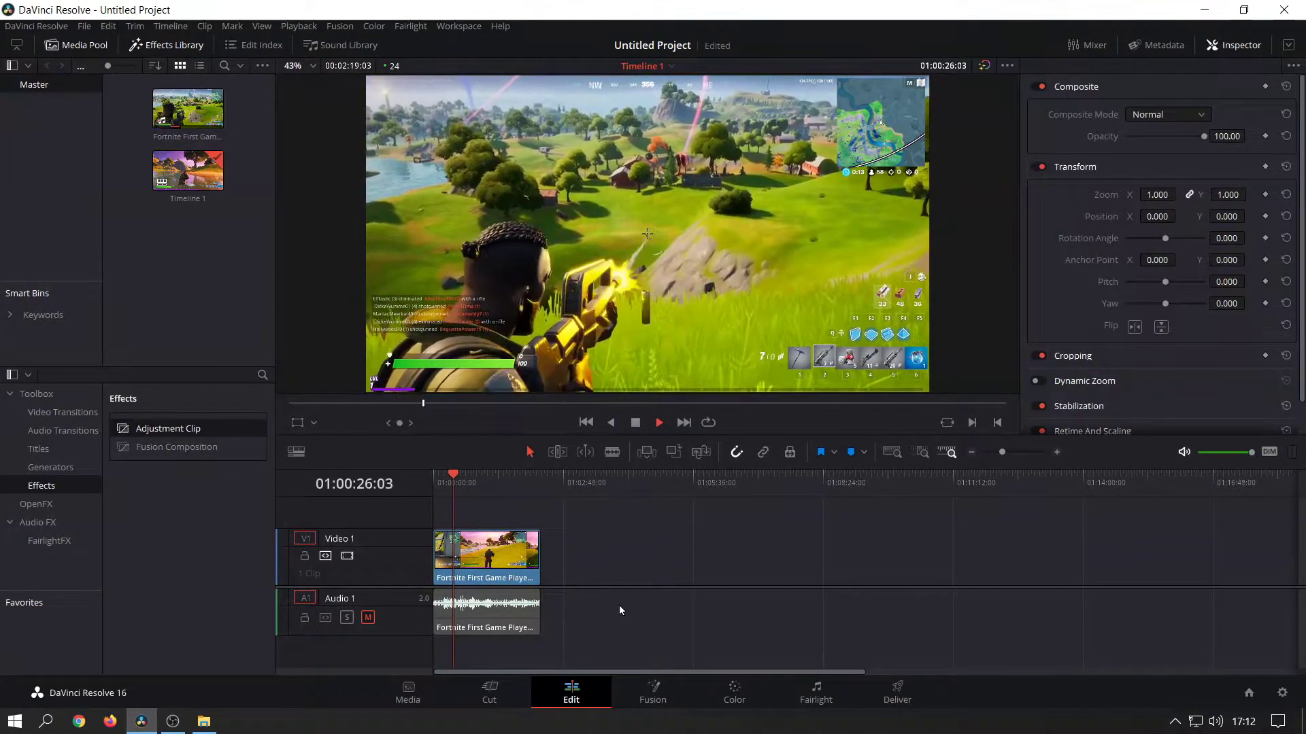
pyautogui.click(635, 421)
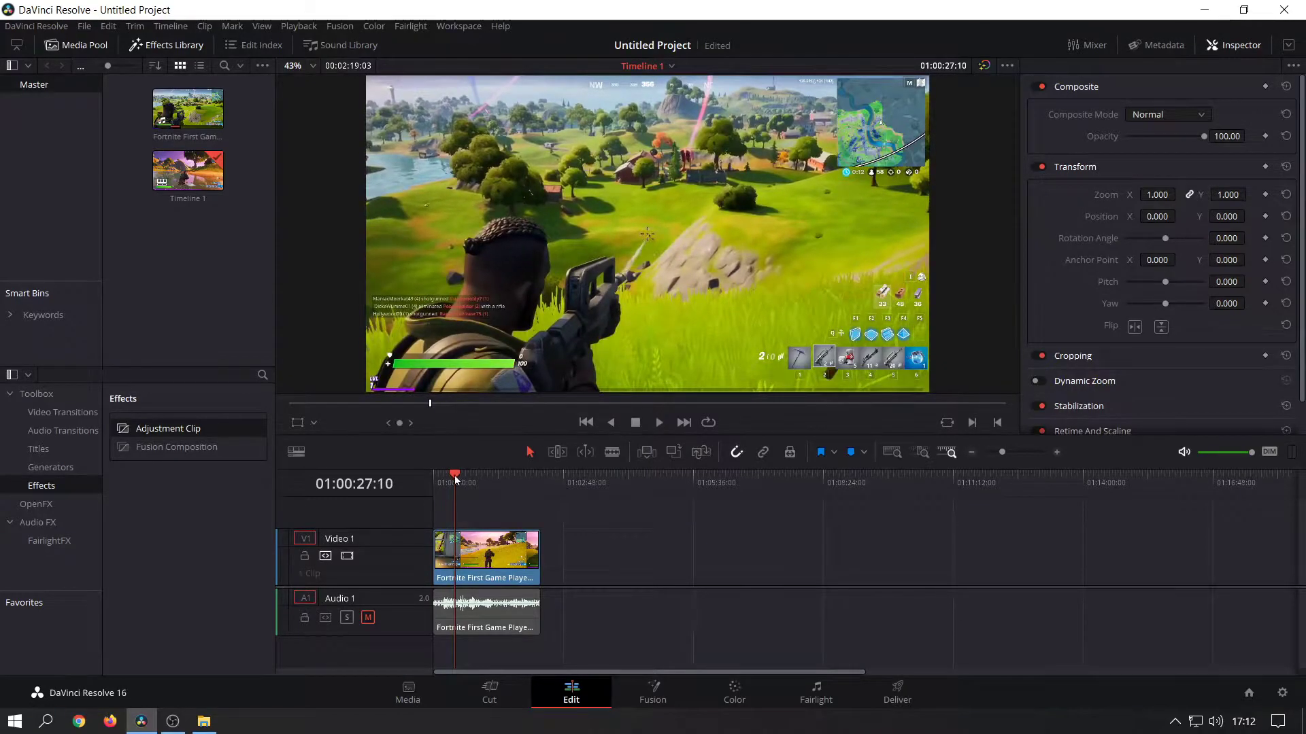
pyautogui.moveTo(455, 478); pyautogui.dragTo(455, 478)
pyautogui.hotkey('alt', 'Tab')
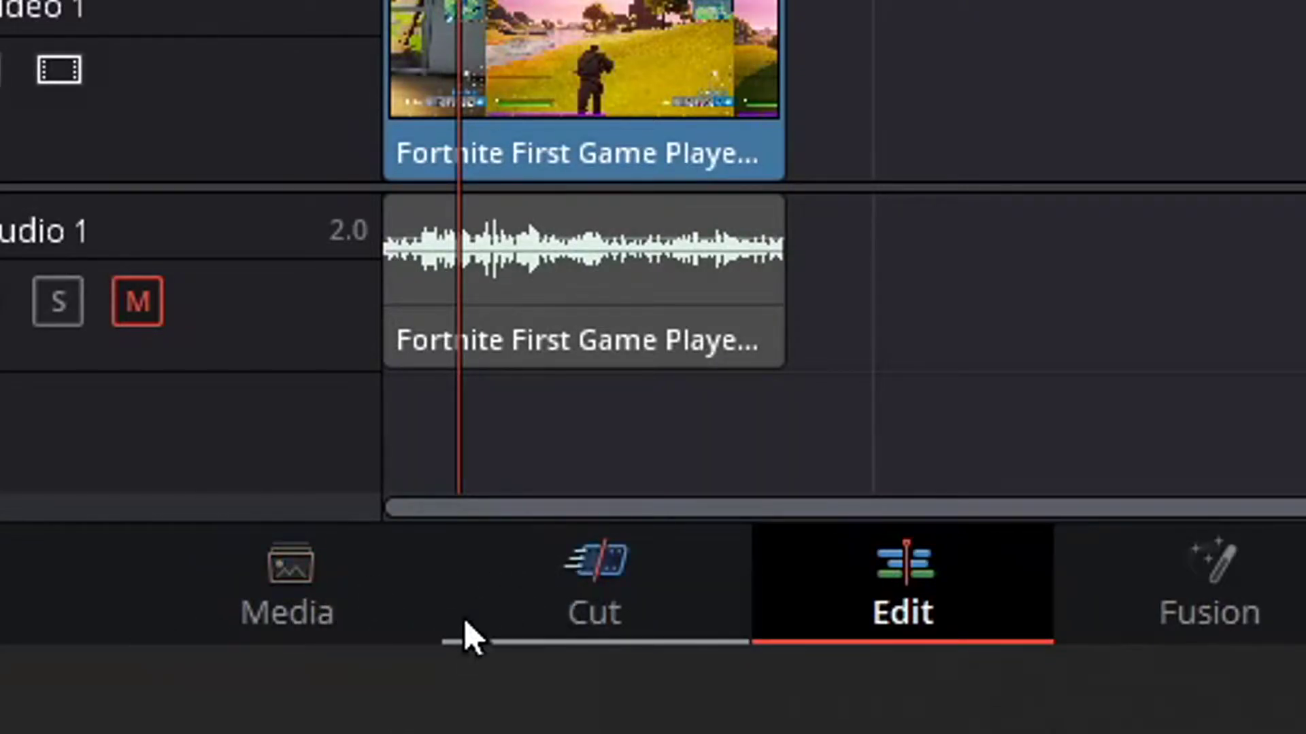
pyautogui.click(583, 612)
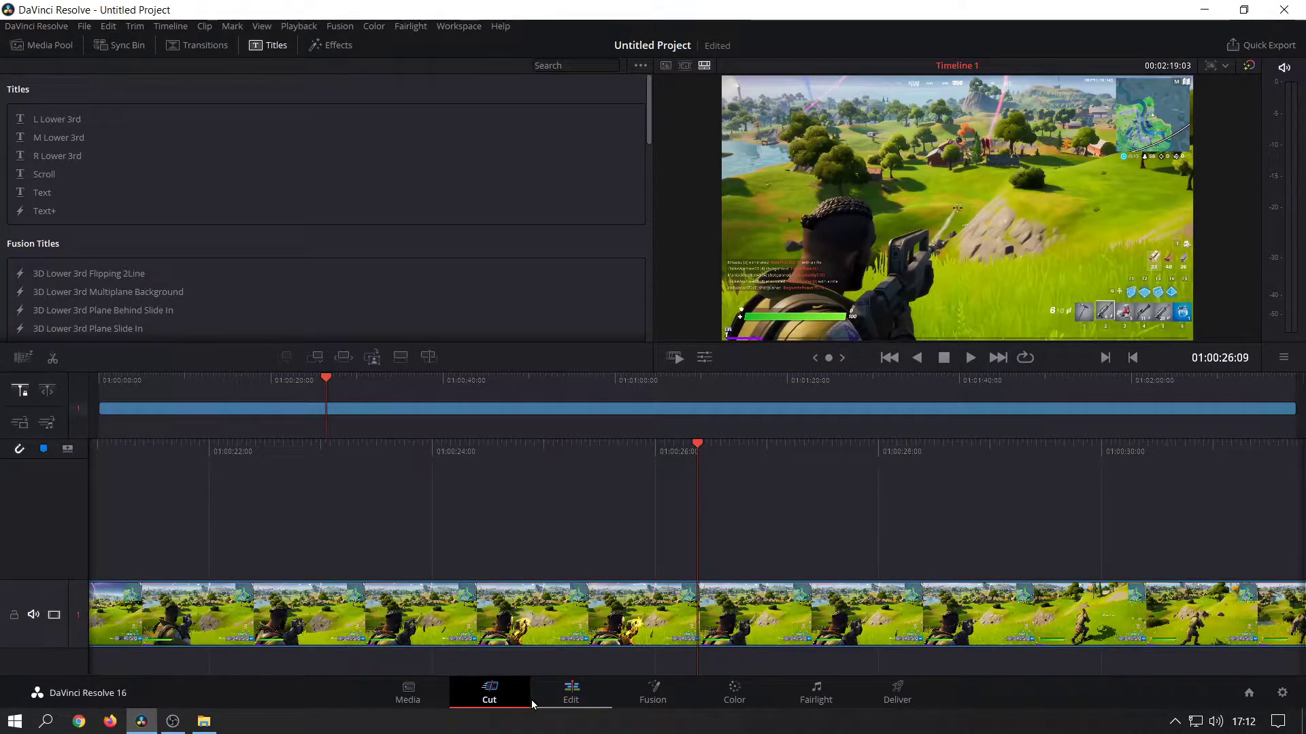
pyautogui.click(564, 705)
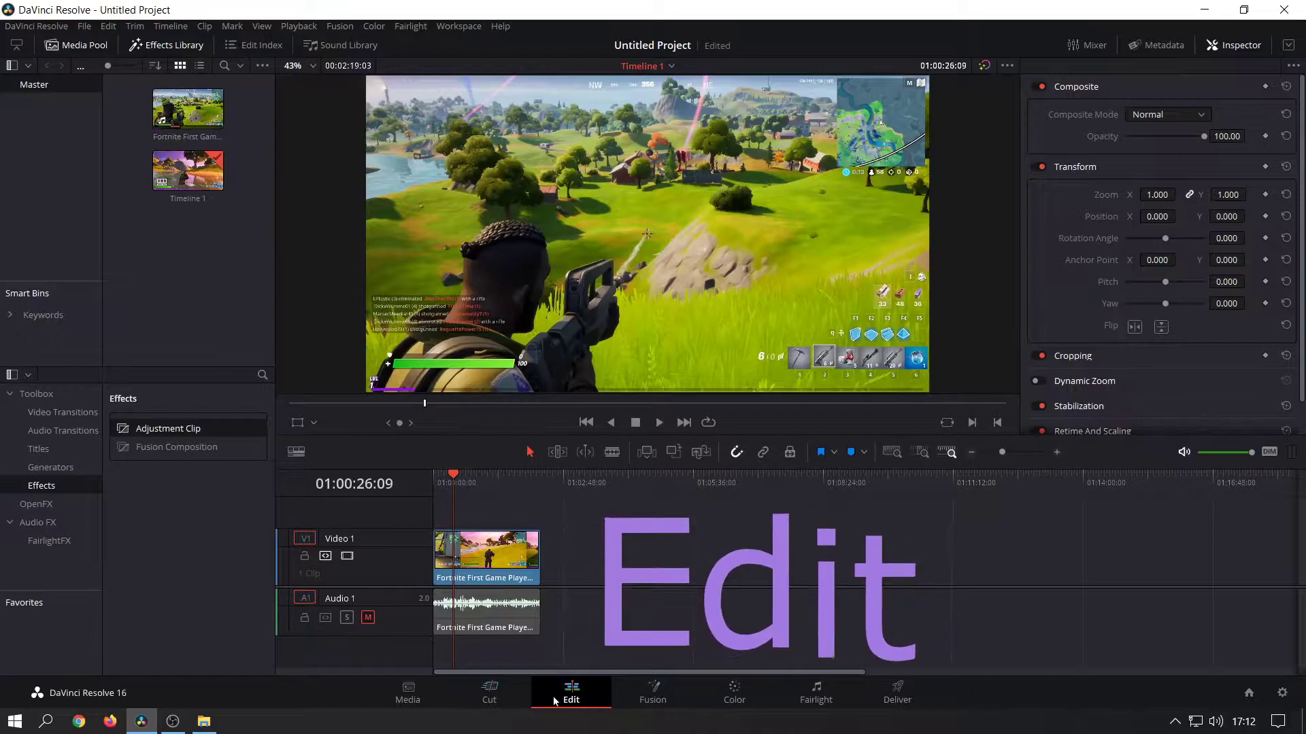
# Step: Collapse and re-expand the Toolbox, then show the Effects list with Adjustment Clip
pyautogui.click(12, 395)
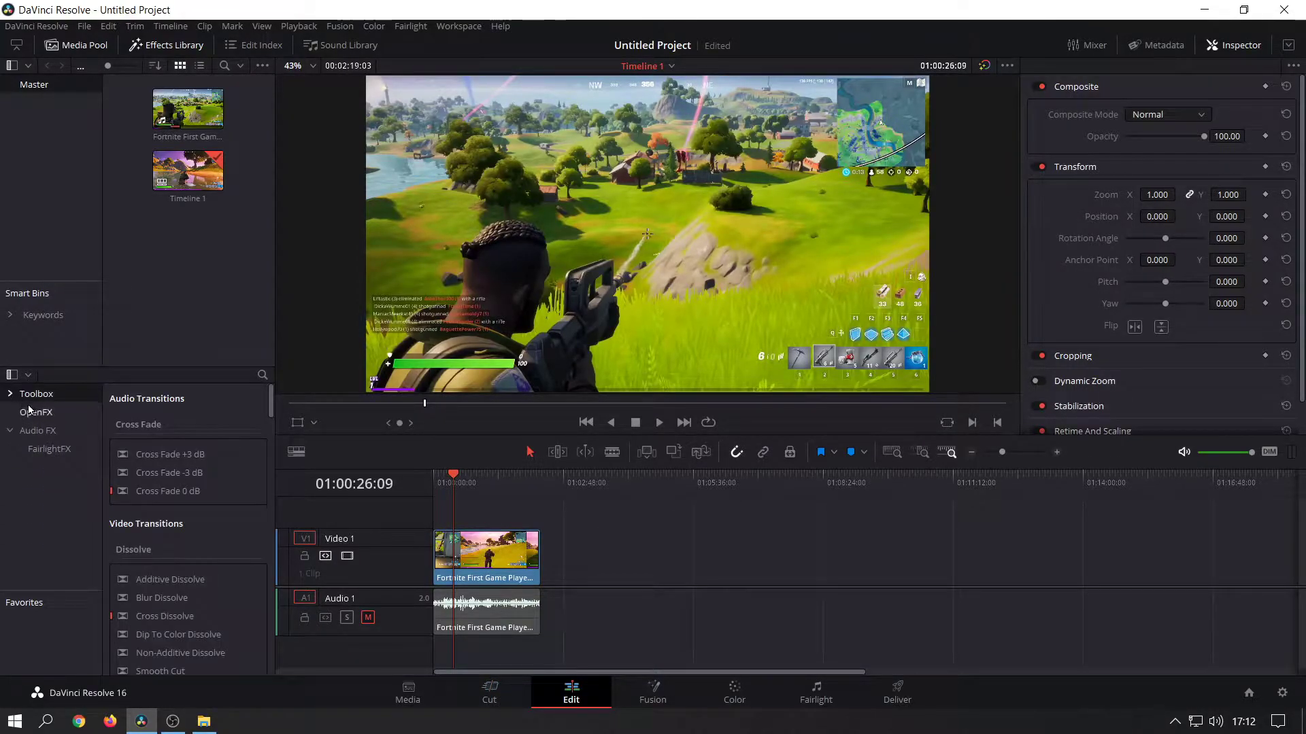
pyautogui.click(11, 395)
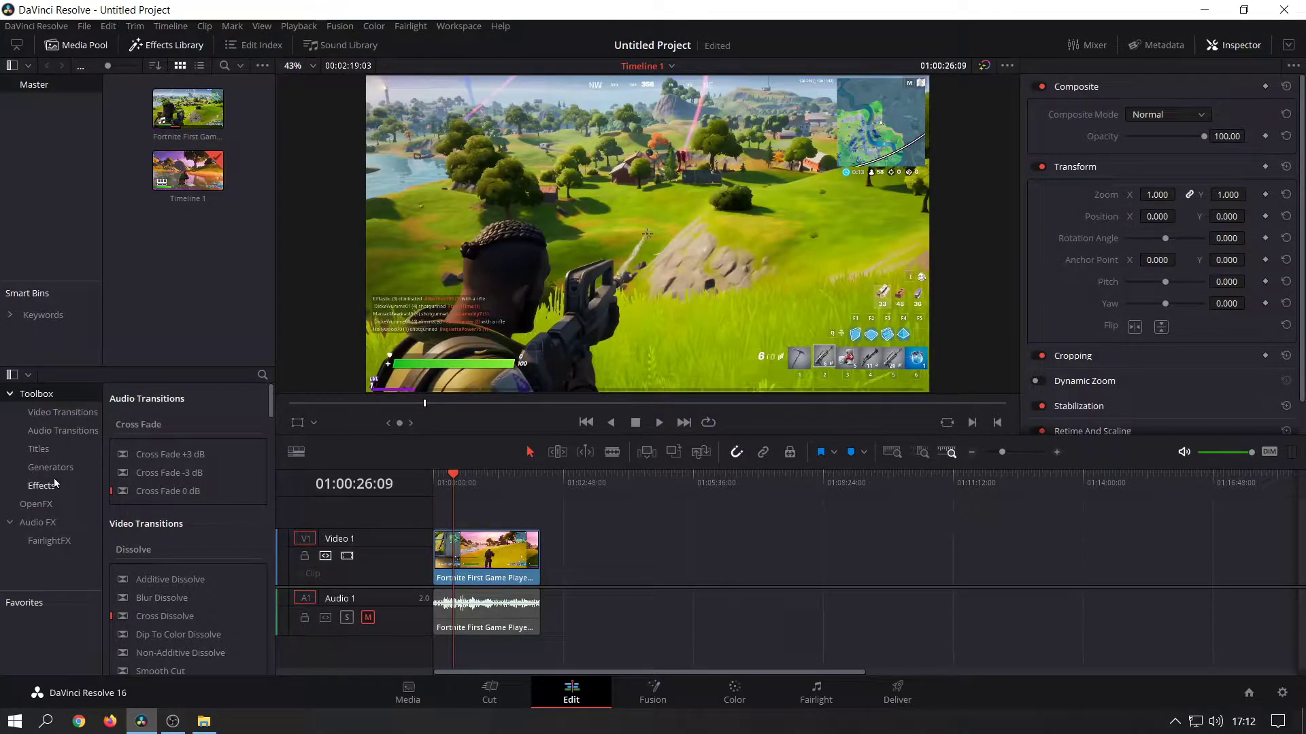
pyautogui.click(54, 485)
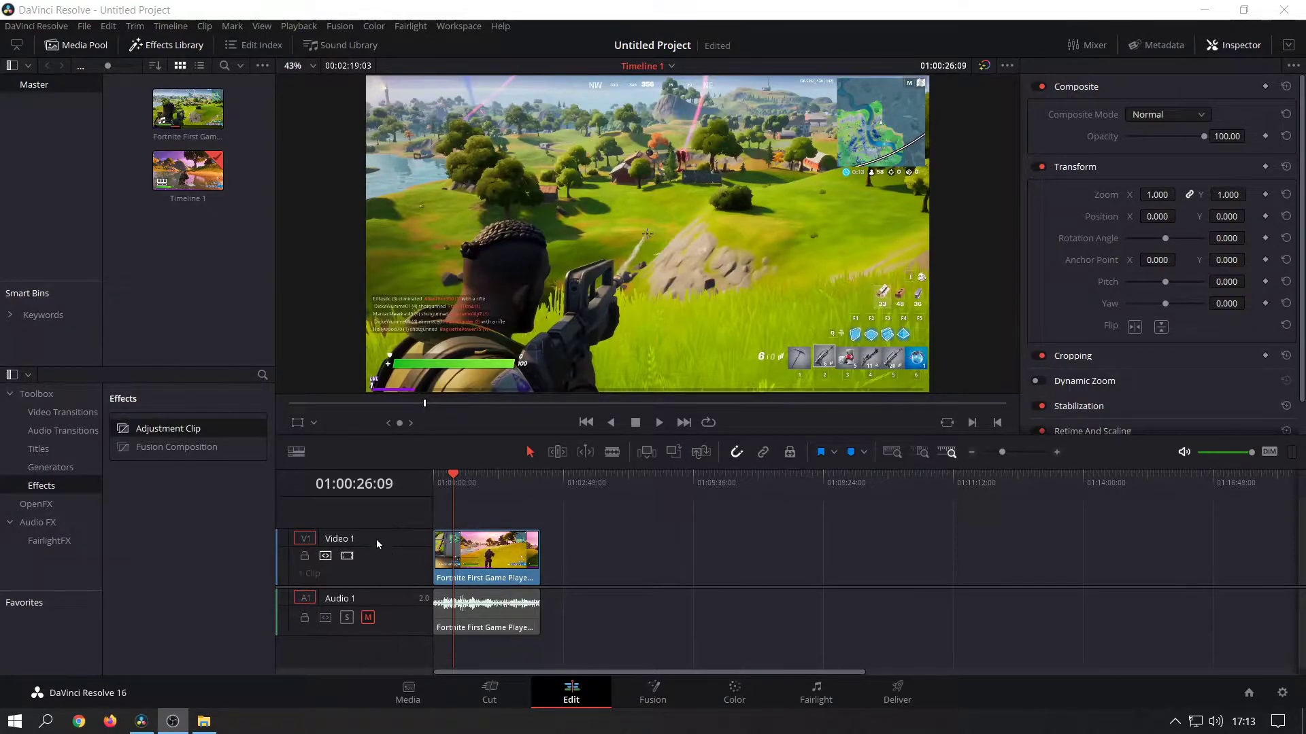
# Step: Add a Video 2 track and drop a selected Adjustment Clip on it near 01:00:26
pyautogui.rightClick(391, 515)
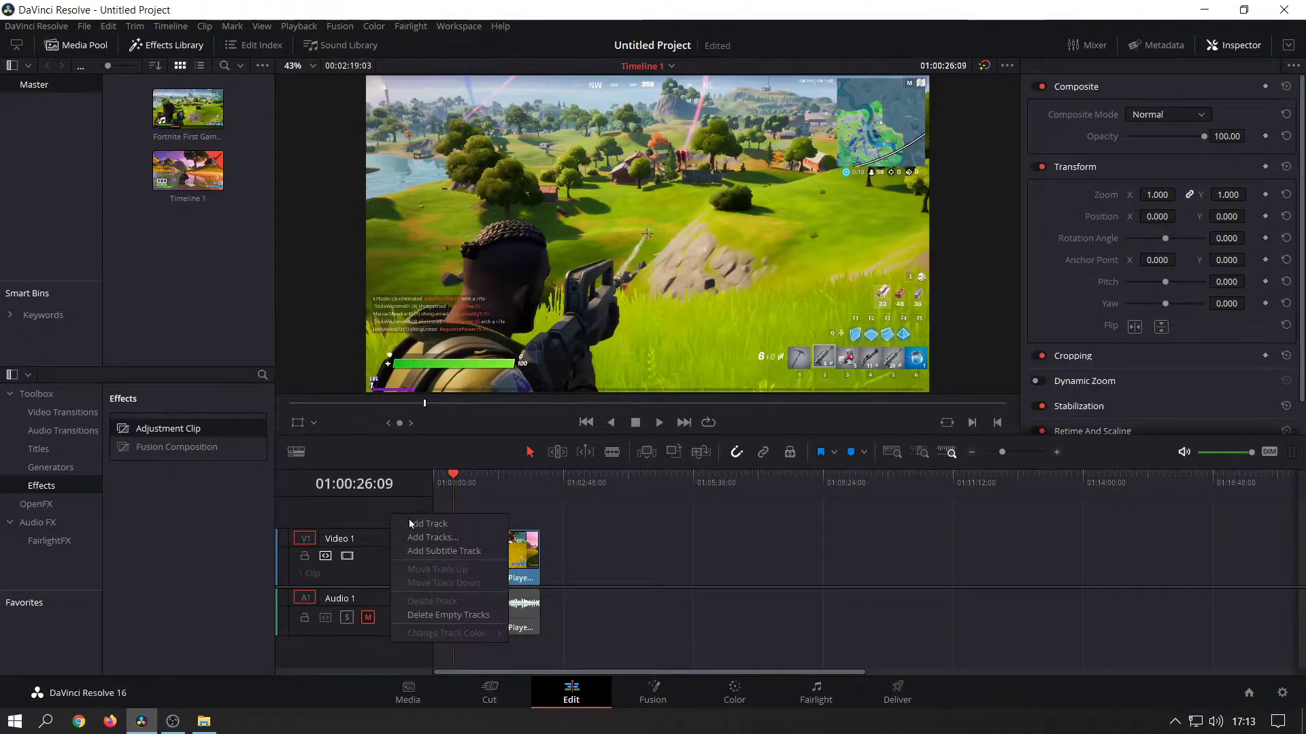
pyautogui.click(413, 521)
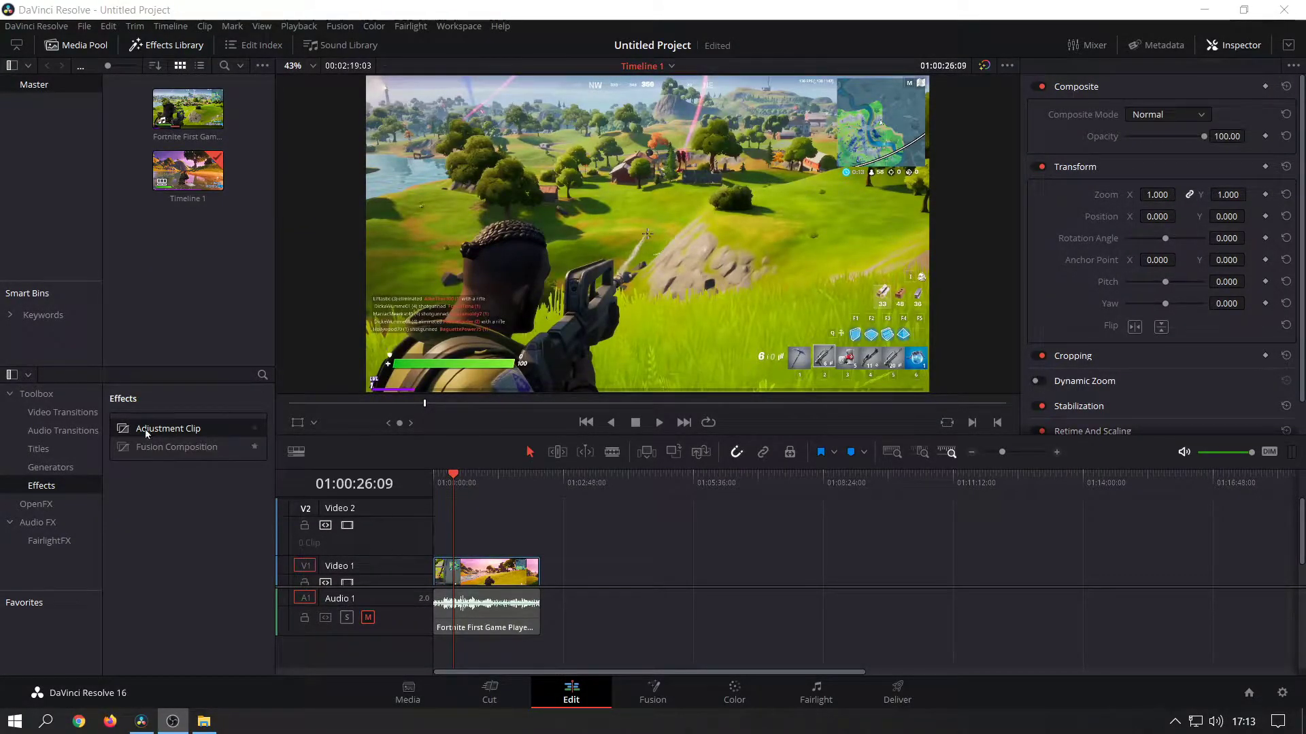
pyautogui.moveTo(145, 430); pyautogui.dragTo(457, 539)
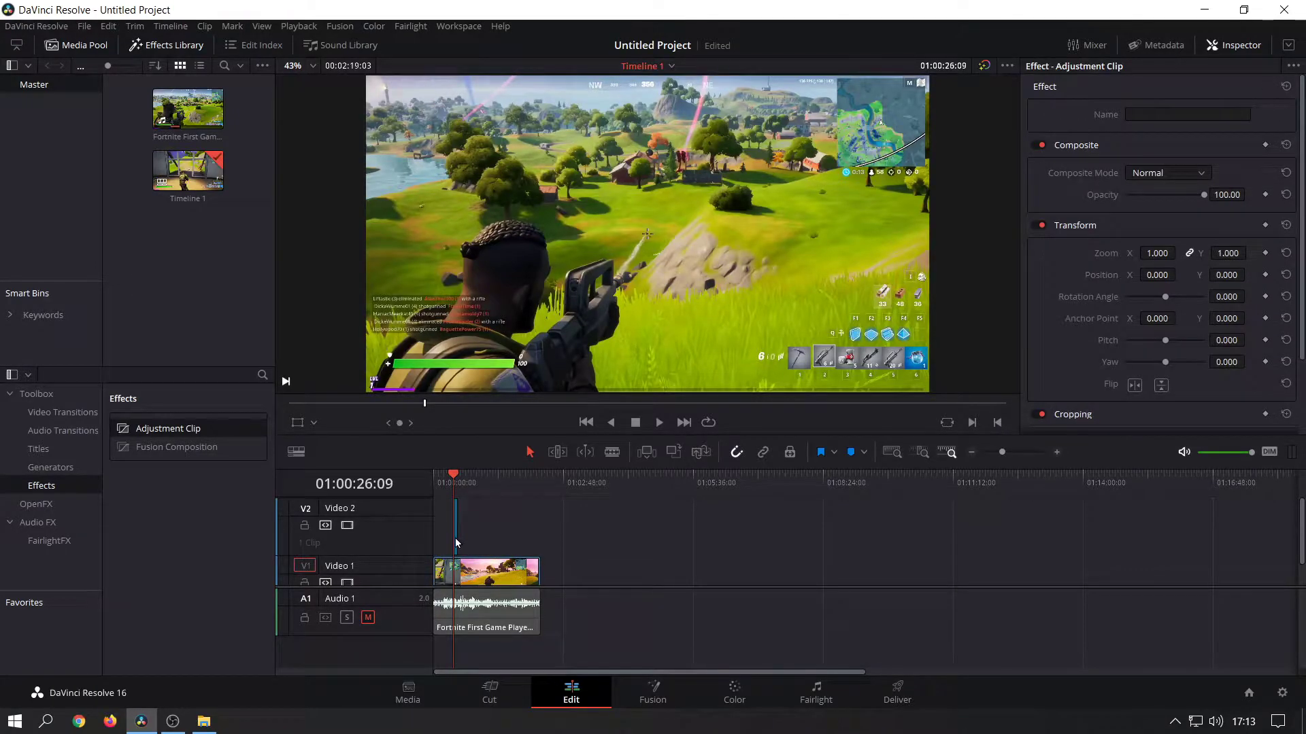
pyautogui.moveTo(1005, 452); pyautogui.dragTo(1013, 455)
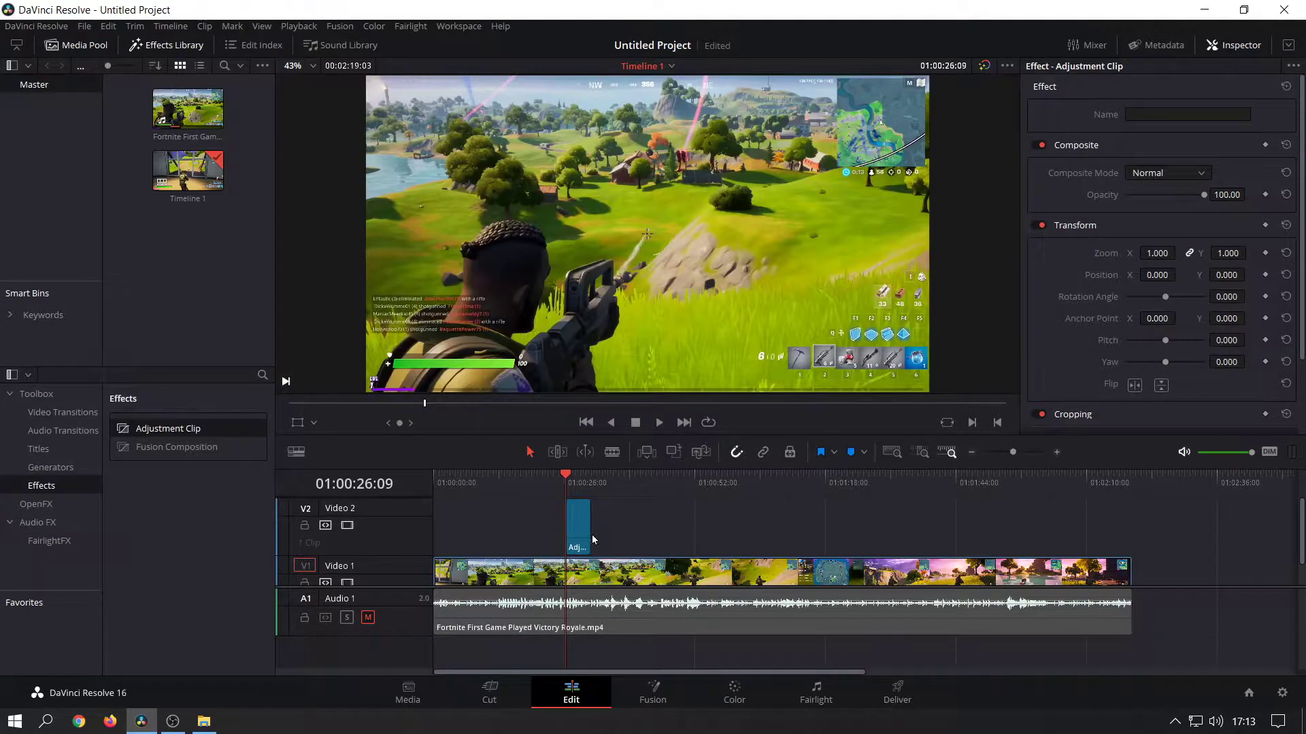
pyautogui.click(572, 520)
# Step: Drag the Inspector's Zoom value until the adjustment clip zooms to 9.280 on the crosshair
pyautogui.scroll(-2, 1170, 204)
pyautogui.scroll(2, 1182, 239)
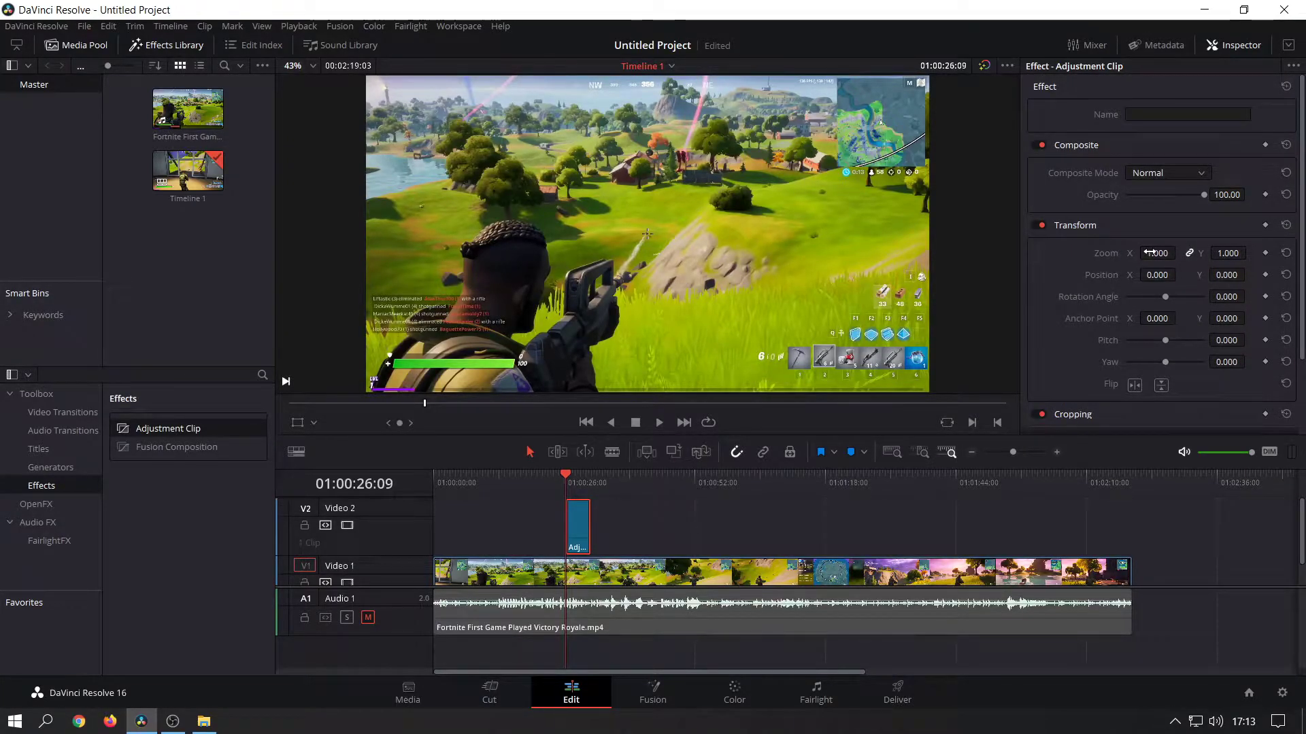
pyautogui.moveTo(1149, 253); pyautogui.dragTo(1201, 253)
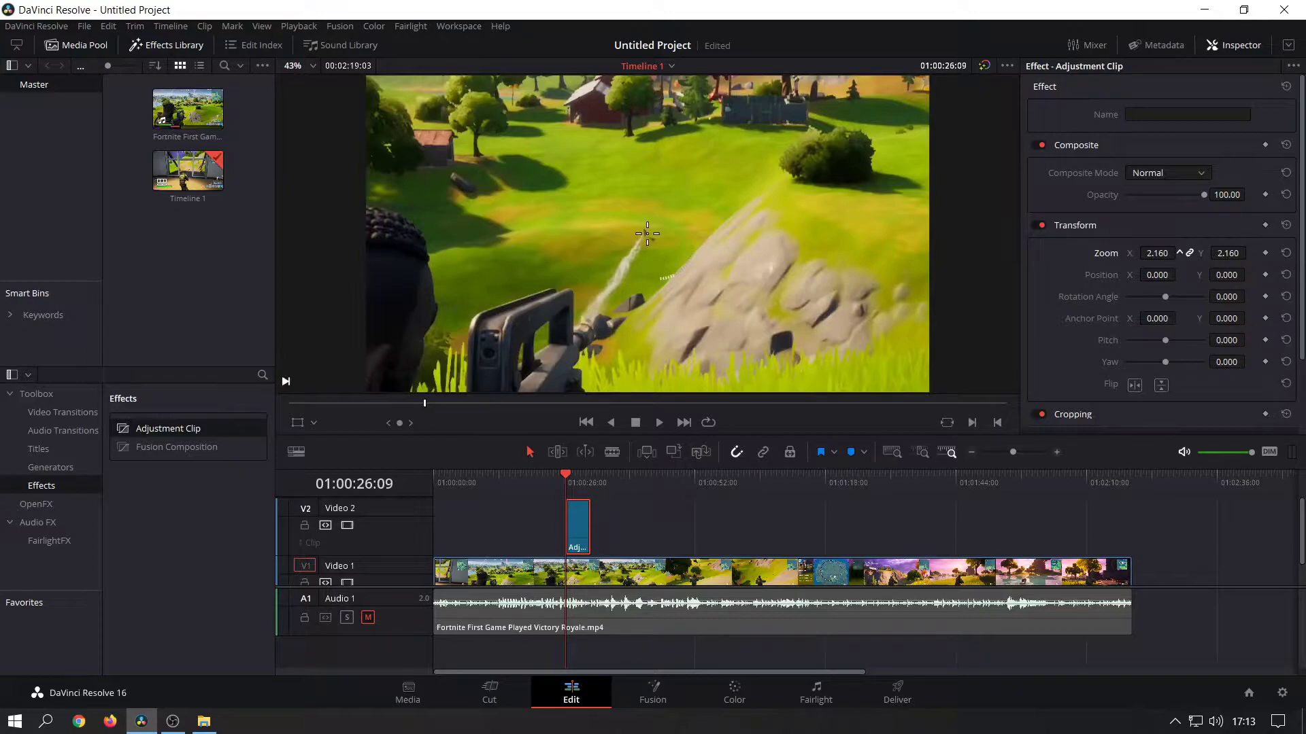
pyautogui.moveTo(1201, 253); pyautogui.dragTo(1144, 253)
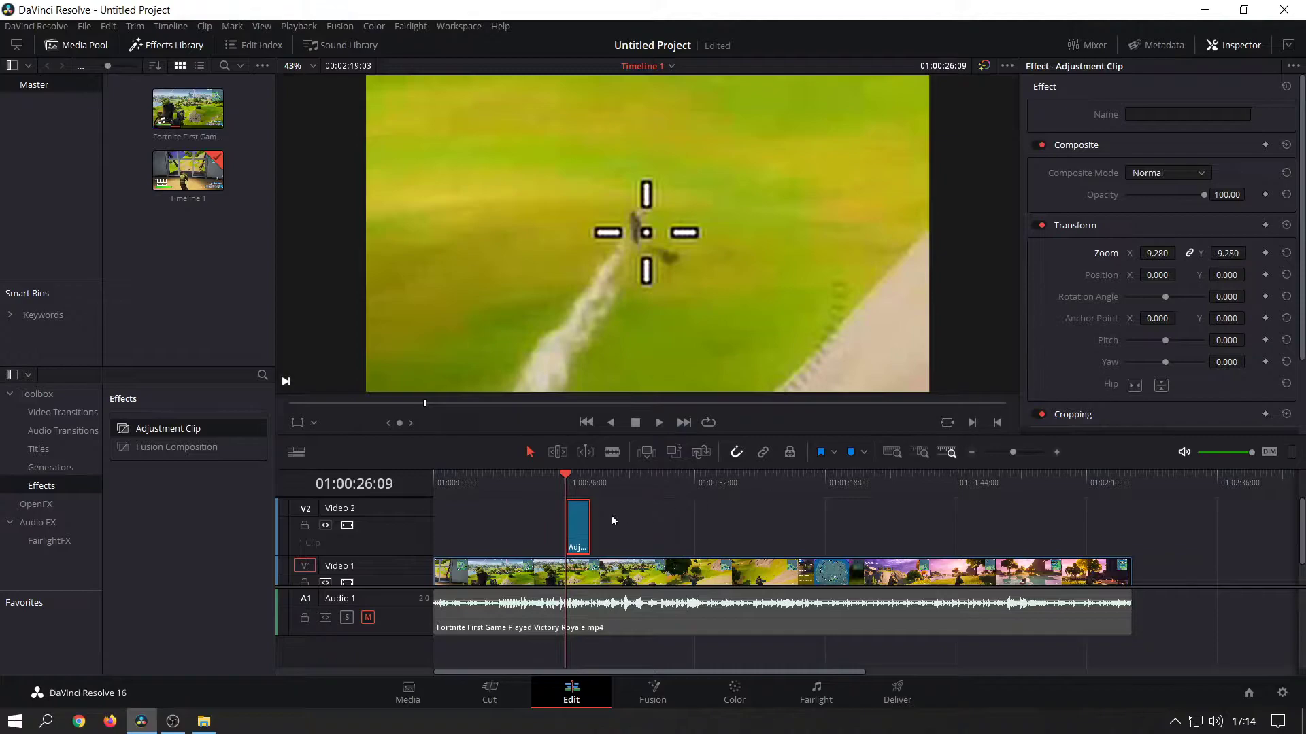
# Step: Play from just before the adjustment clip to preview the crosshair zoom
pyautogui.click(552, 479)
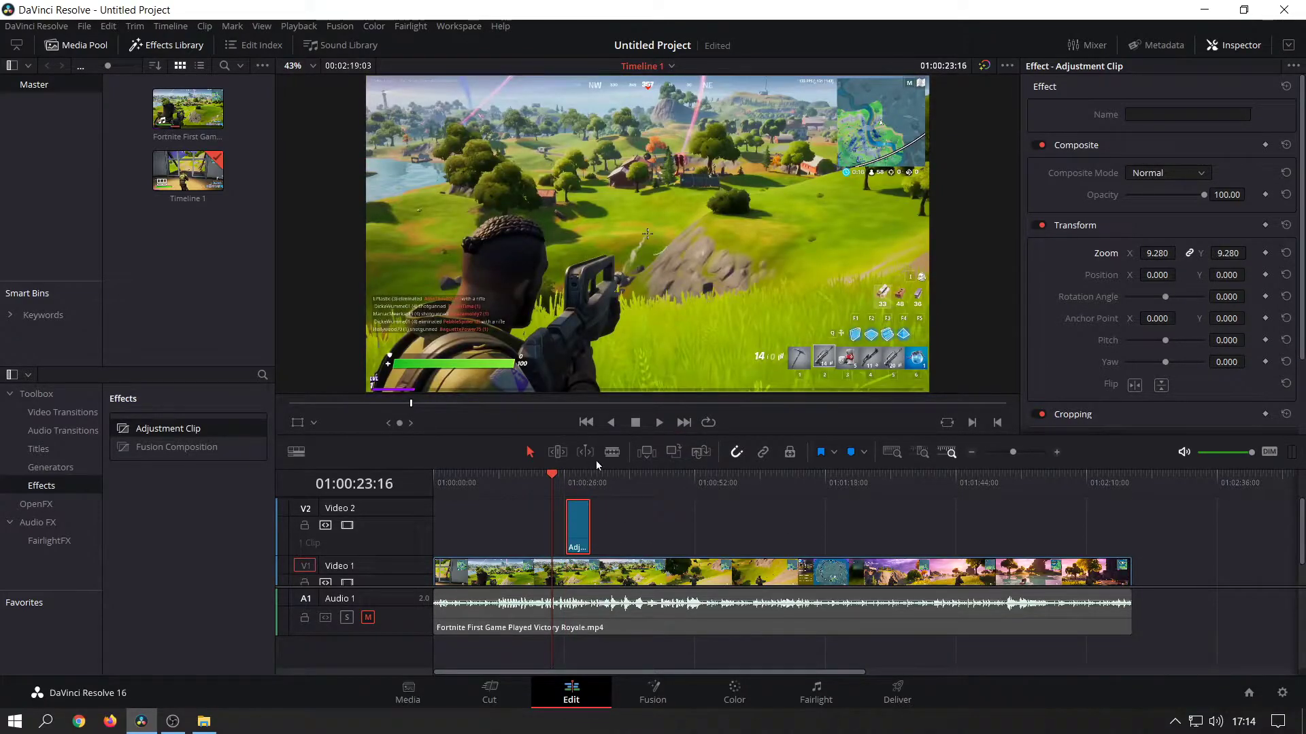
pyautogui.click(659, 423)
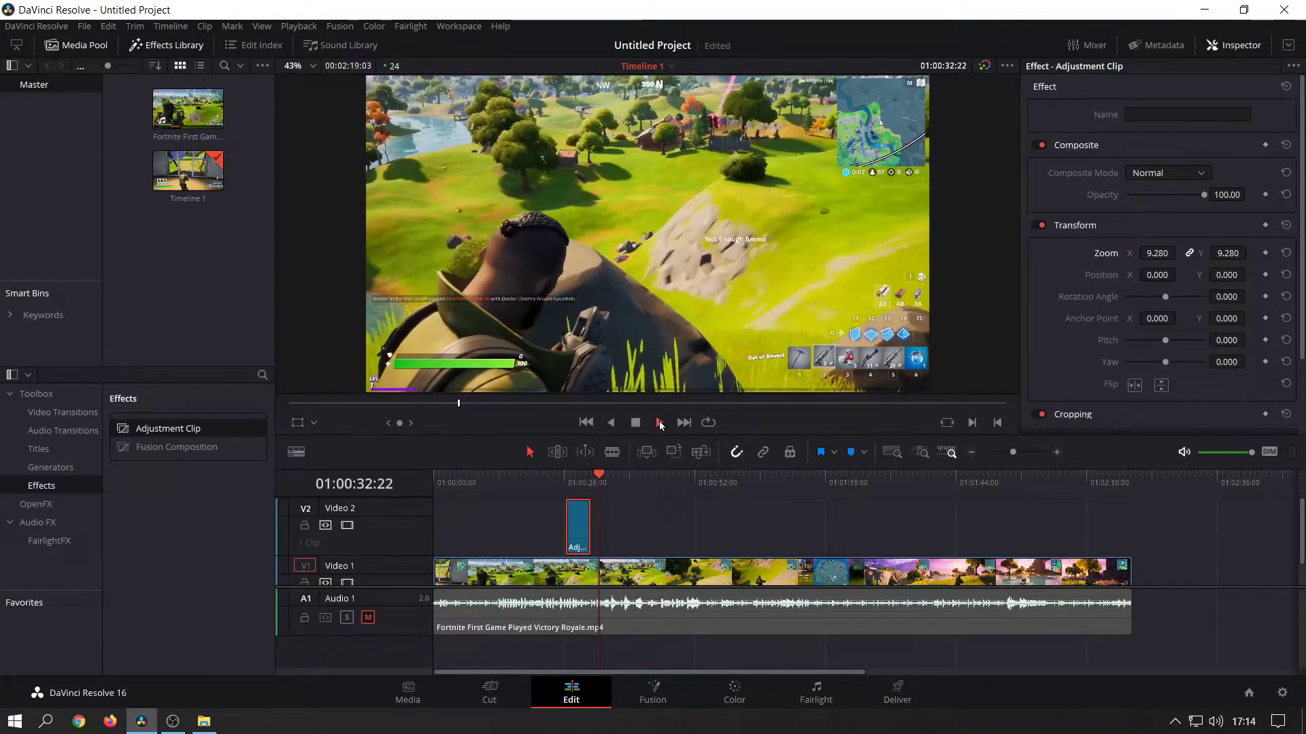
pyautogui.click(612, 524)
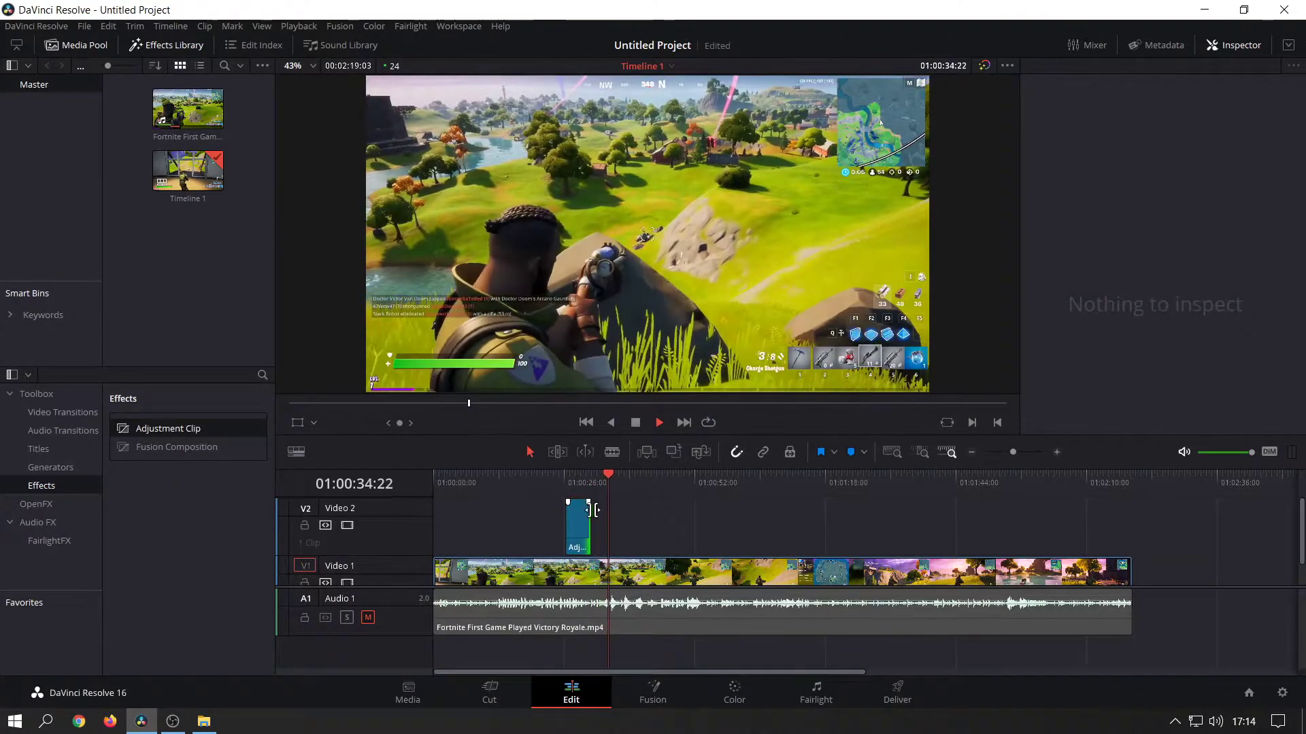
# Step: Trim the adjustment clip's end to about 2:12 long, with the playhead back before it
pyautogui.moveTo(1013, 452); pyautogui.dragTo(1023, 450)
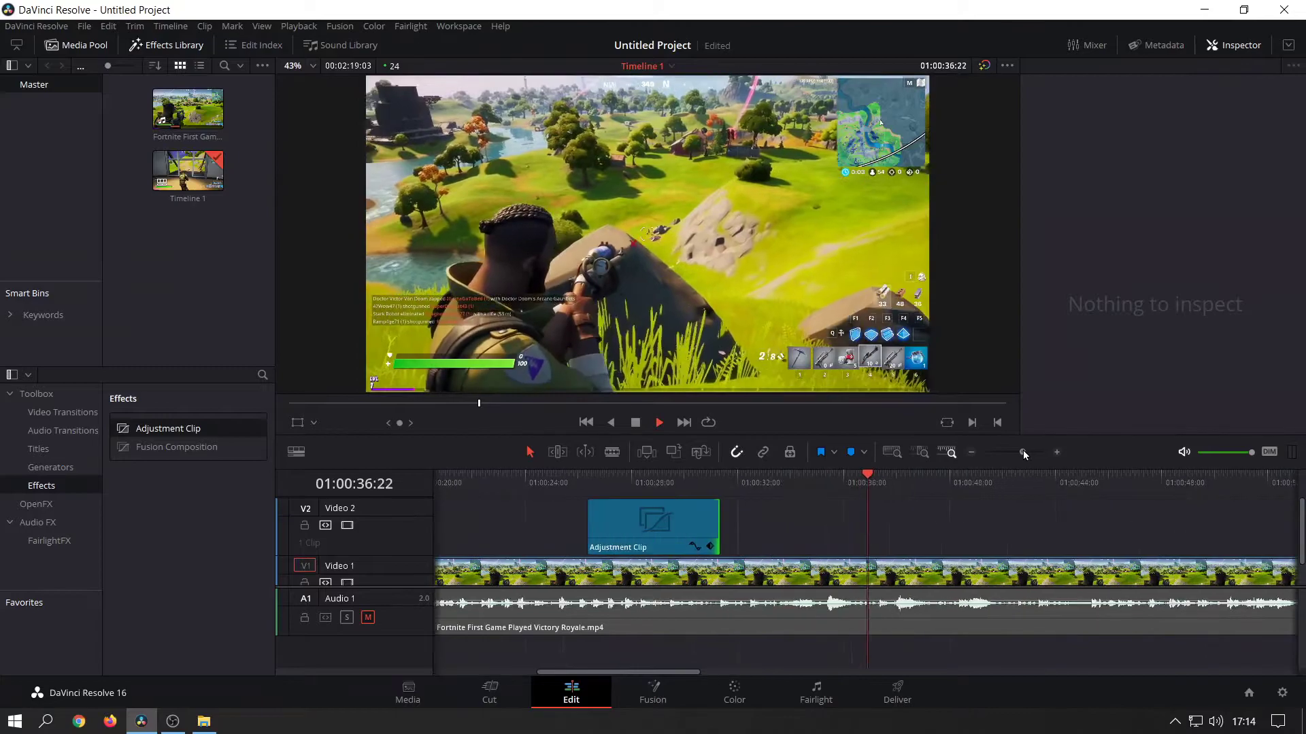
pyautogui.click(589, 476)
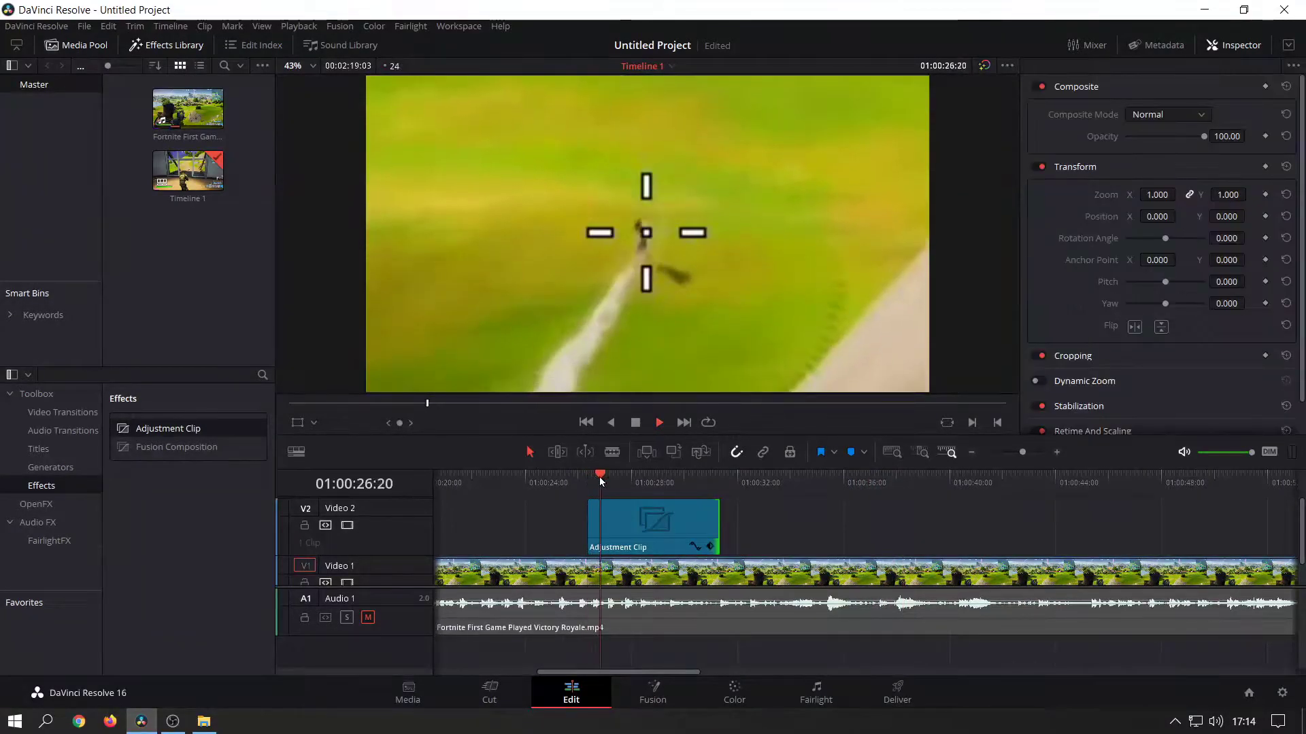
pyautogui.click(635, 423)
pyautogui.click(702, 513)
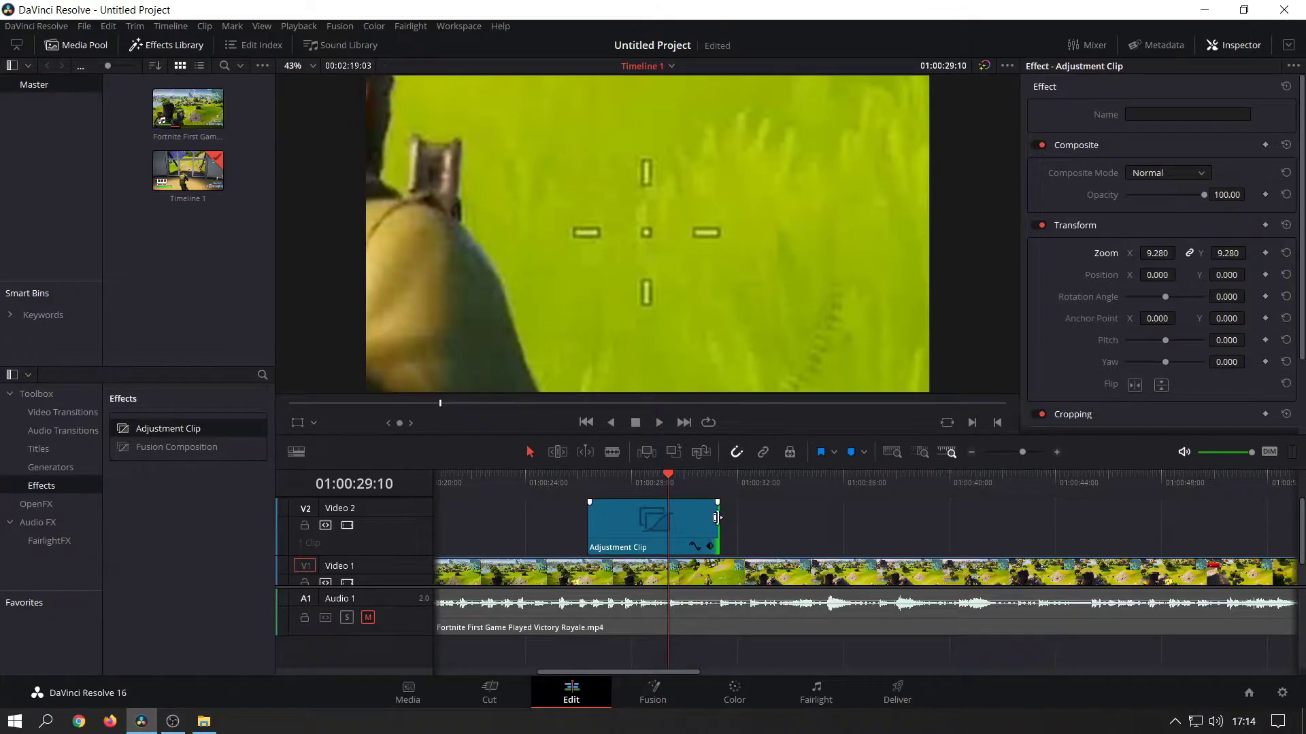
pyautogui.moveTo(716, 518); pyautogui.dragTo(674, 519)
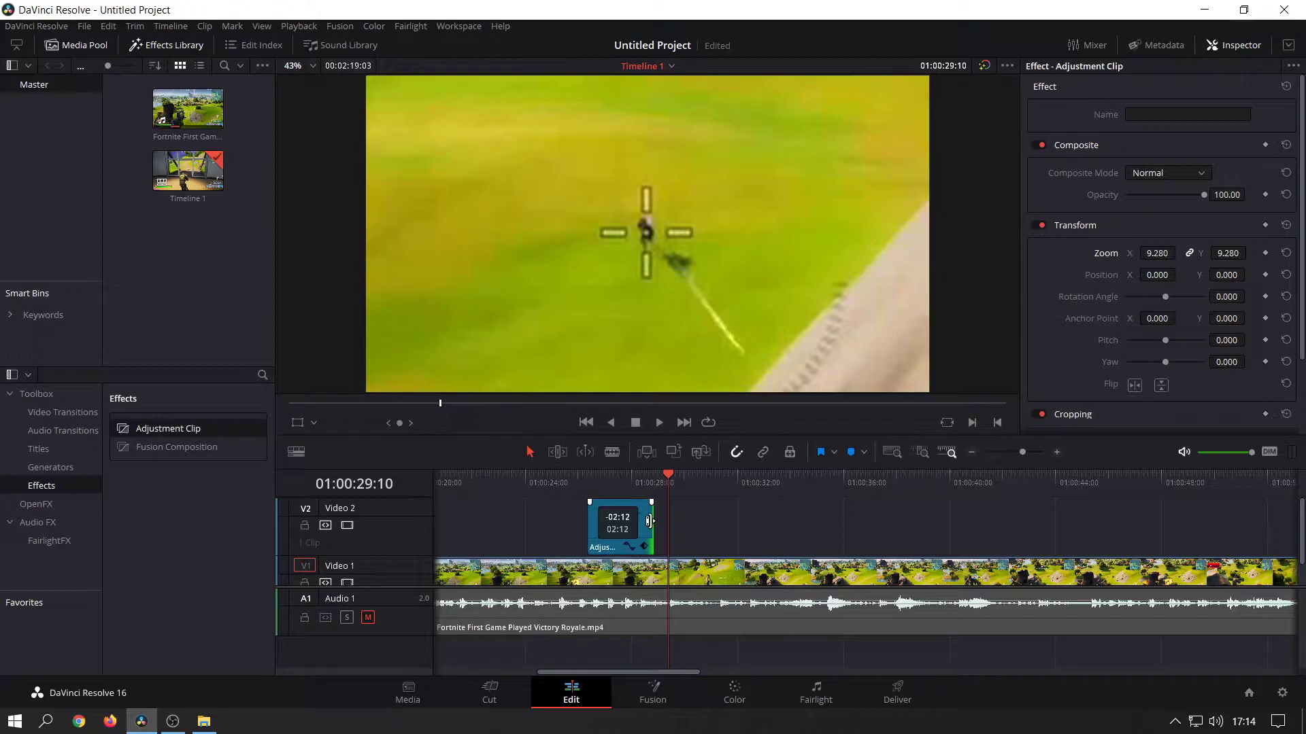
pyautogui.moveTo(649, 521); pyautogui.dragTo(563, 478)
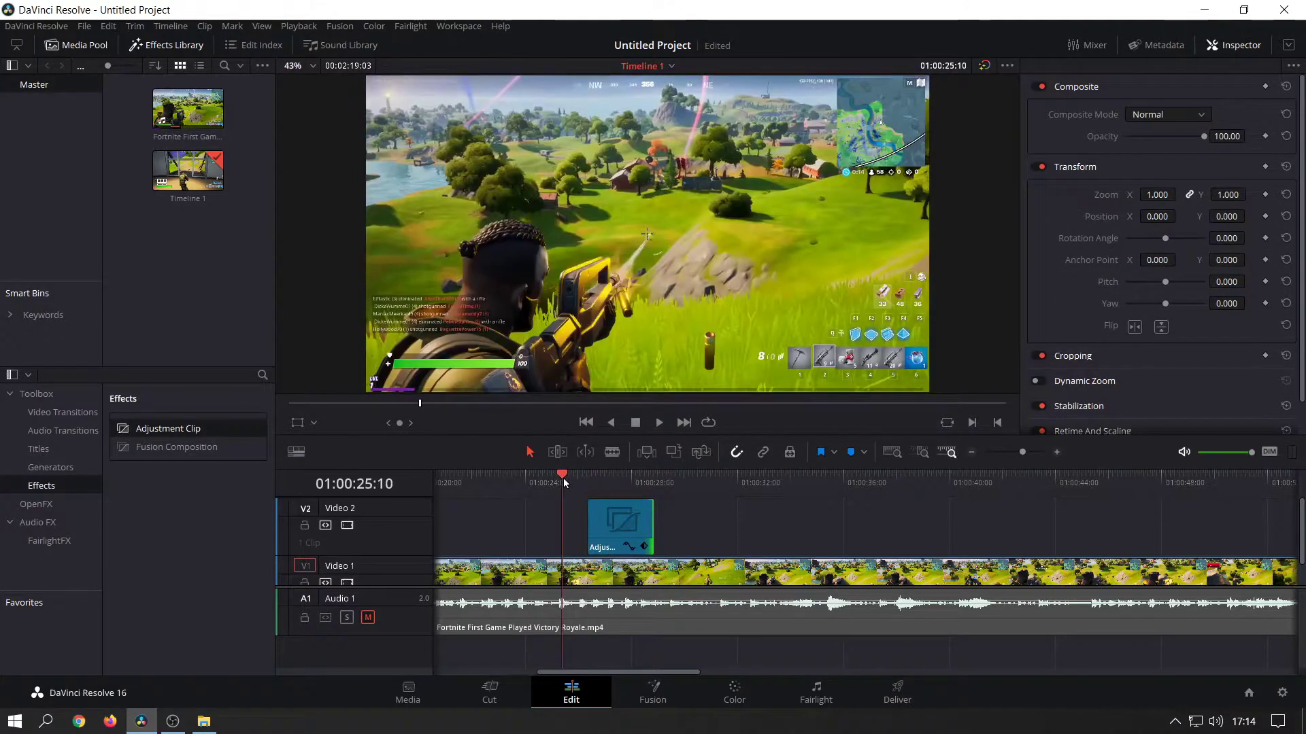
# Step: Play to 01:00:33:11 and drop a second Adjustment Clip on Video 2 there
pyautogui.click(657, 423)
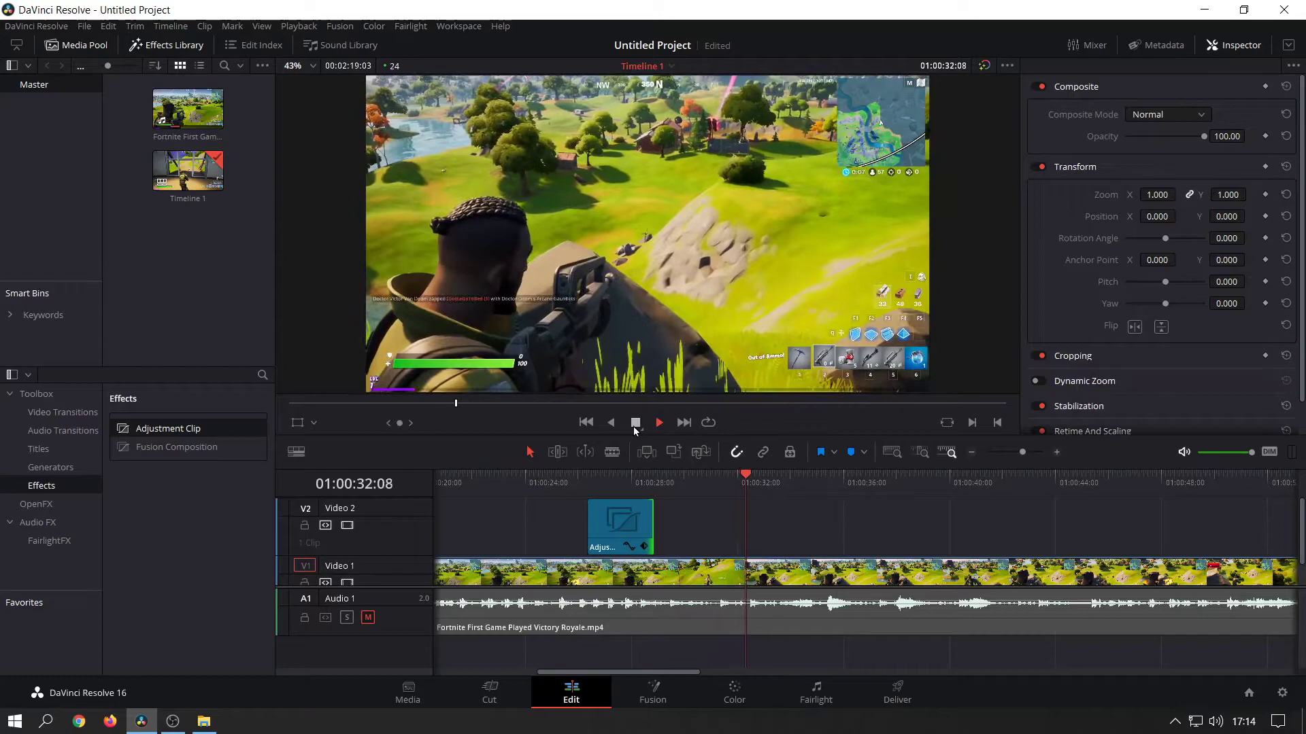
pyautogui.click(635, 423)
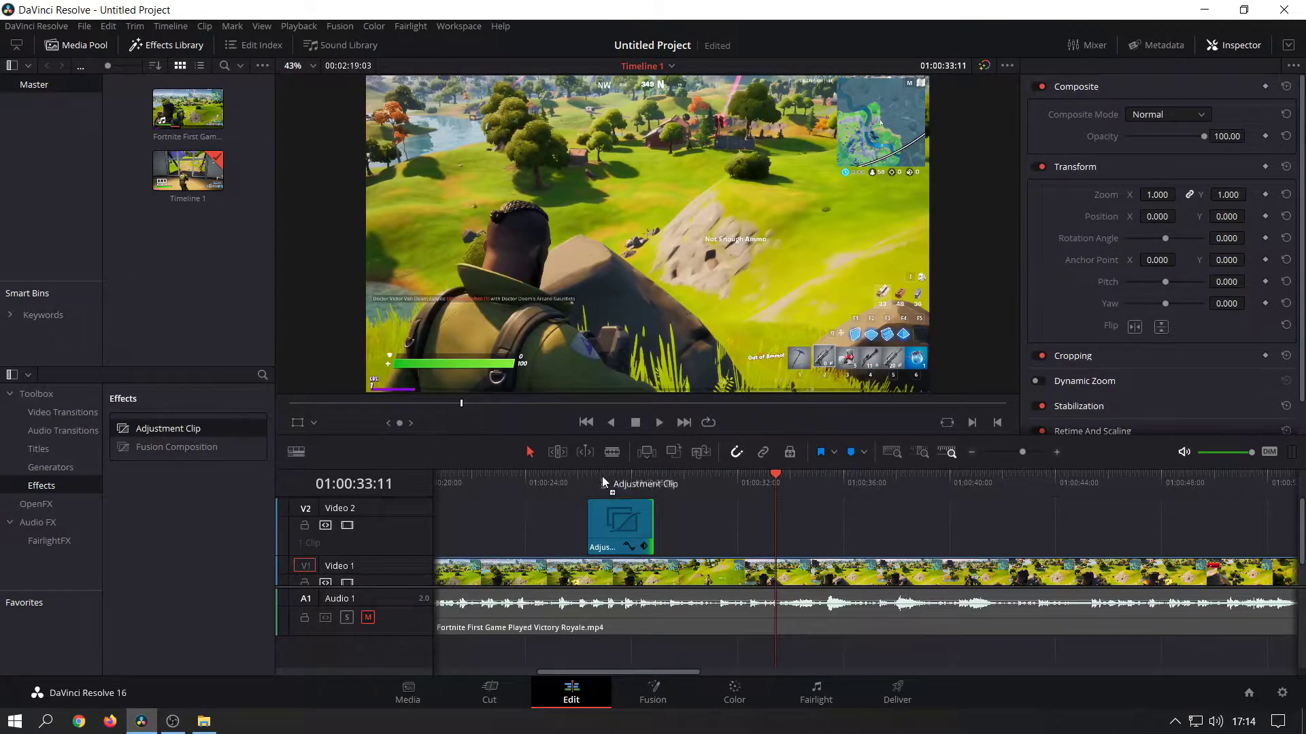
pyautogui.moveTo(601, 476); pyautogui.dragTo(782, 512)
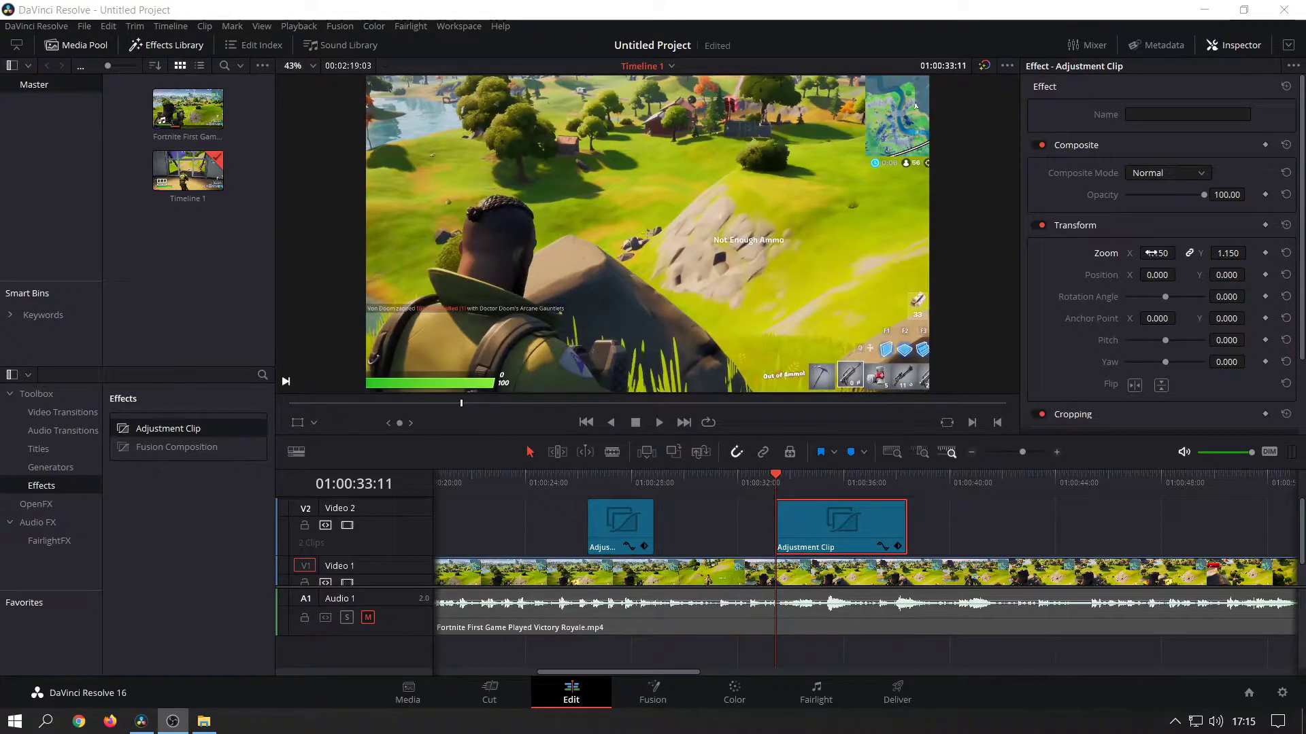
# Step: Raise the second adjustment clip's zoom to 6.980 and play it back
pyautogui.moveTo(1157, 253)
pyautogui.mouseDown()
pyautogui.moveTo(1180, 253)
pyautogui.moveTo(1160, 259)
pyautogui.mouseUp()
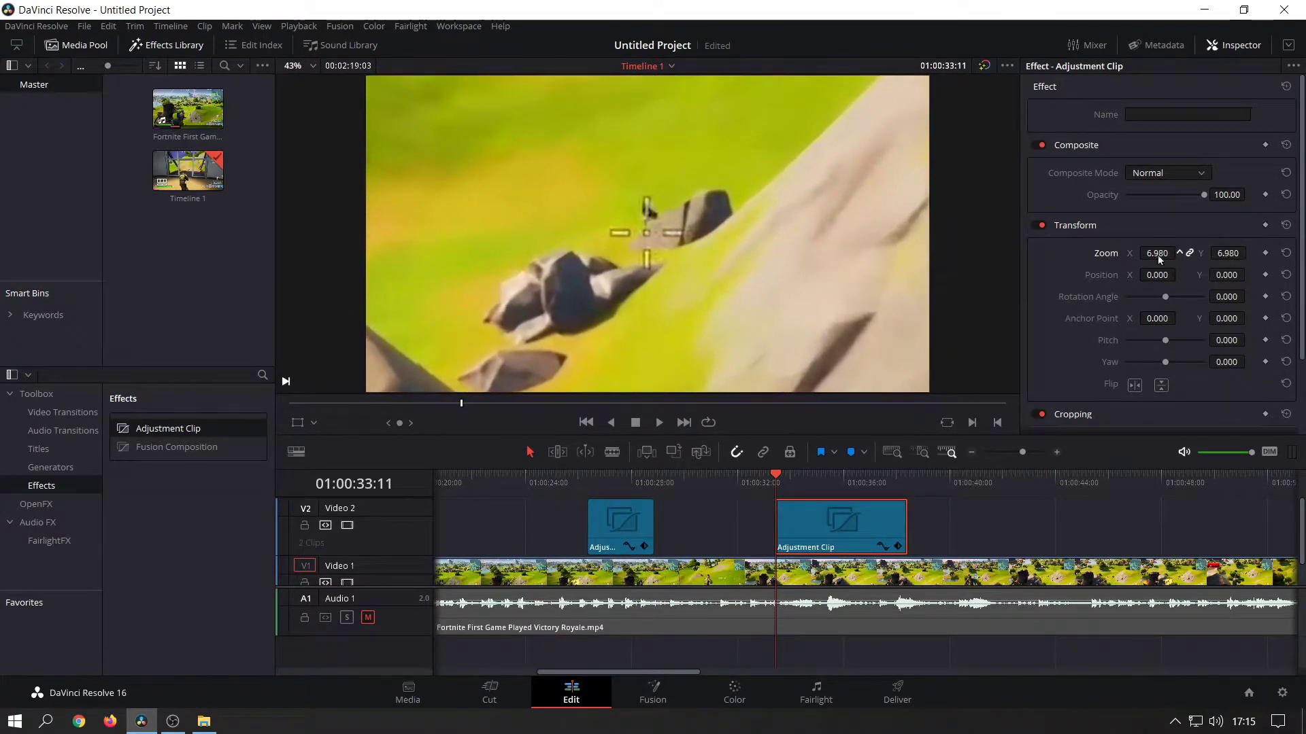
pyautogui.click(656, 423)
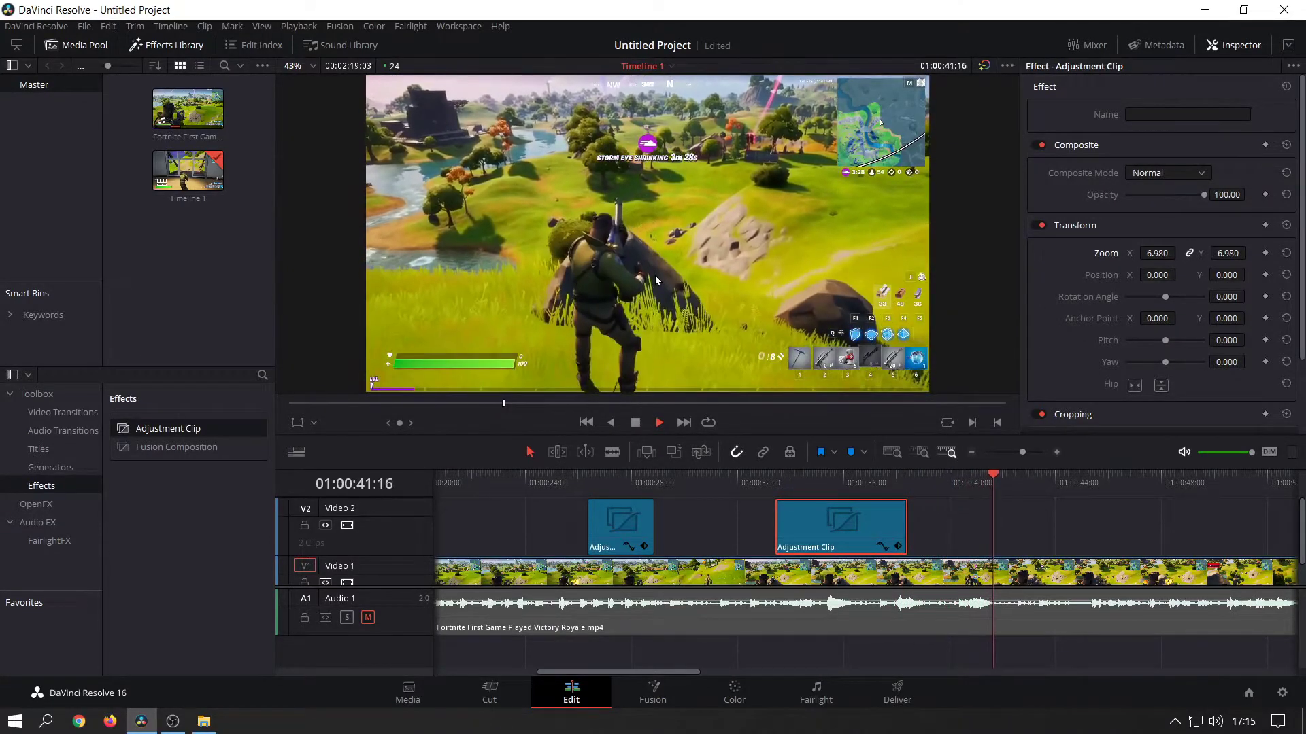
# Step: Replay the crosshair zoom from its start and stop at 01:00:52:02
pyautogui.click(634, 427)
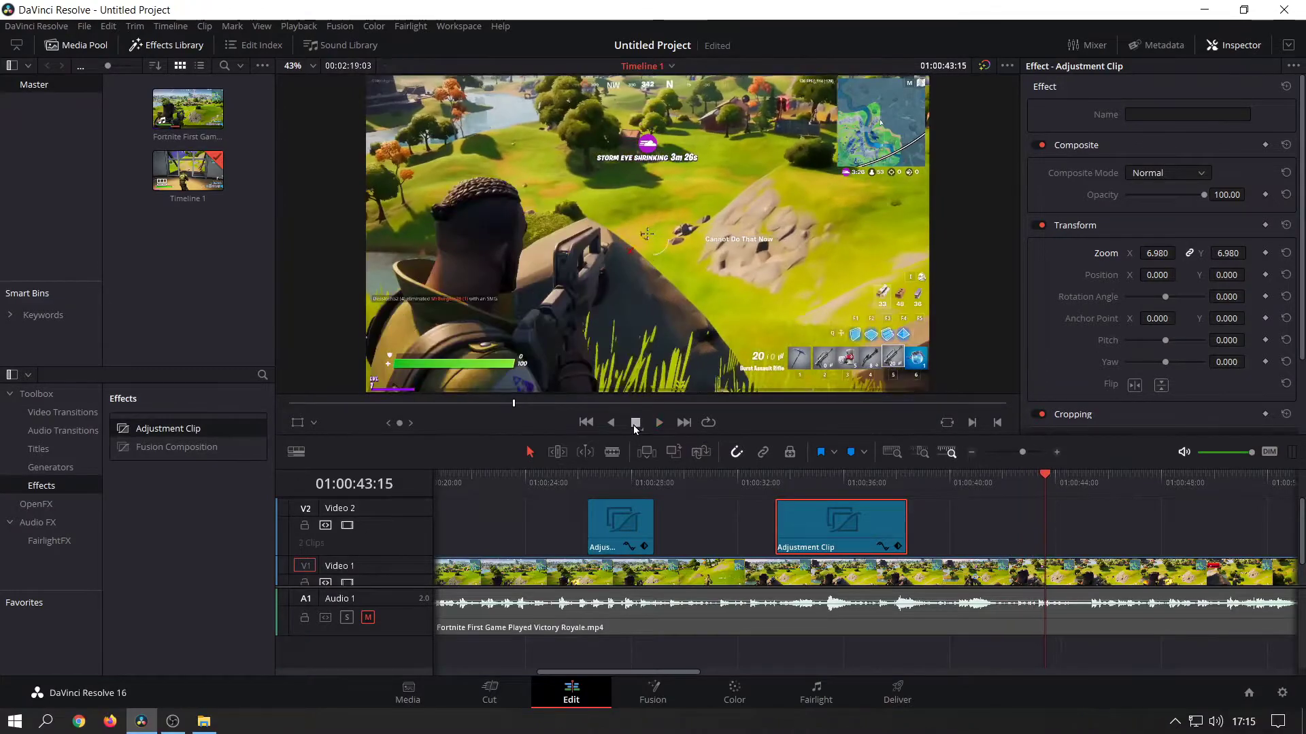
pyautogui.click(752, 482)
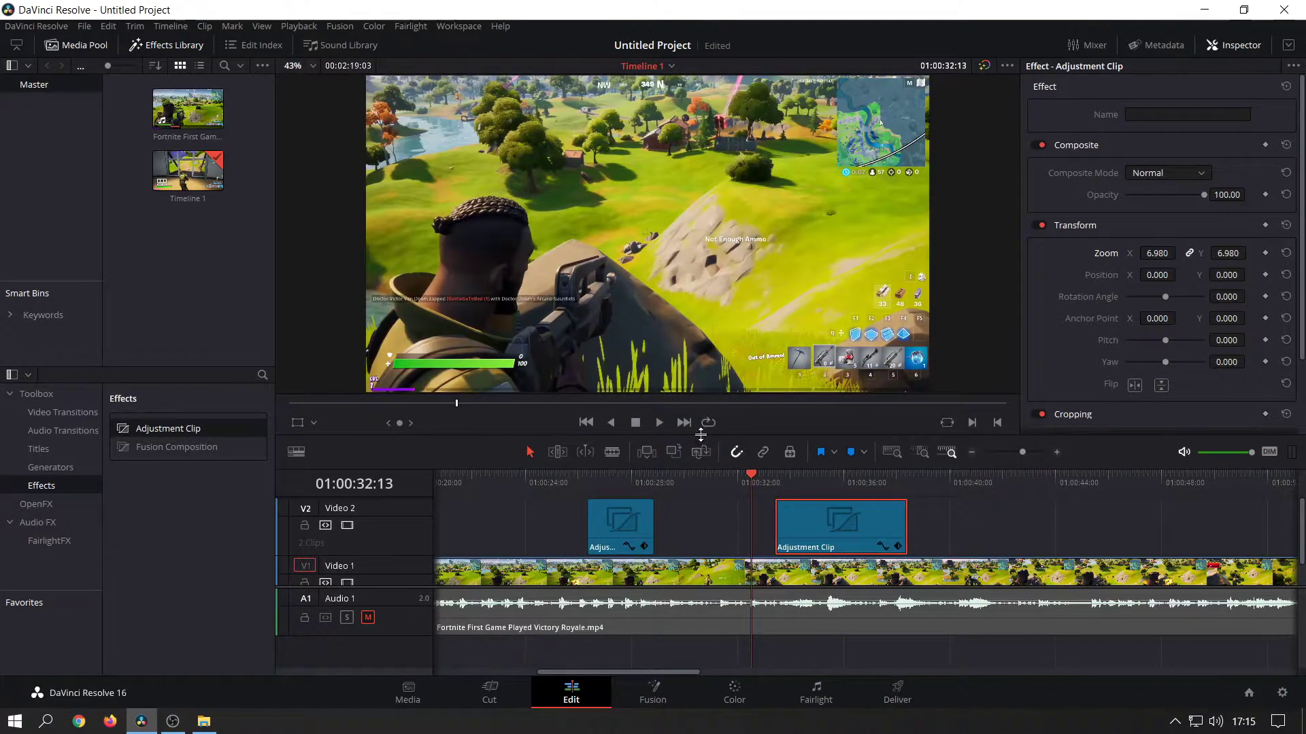
pyautogui.click(659, 422)
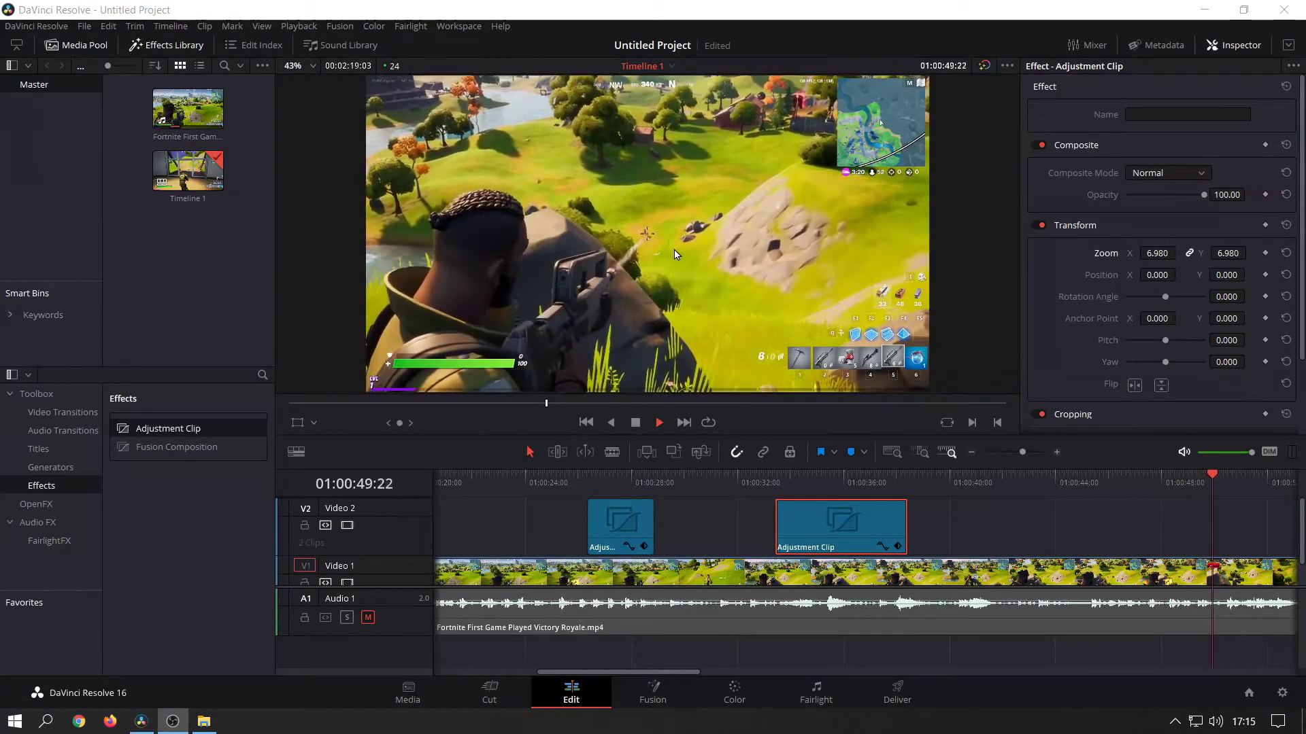
pyautogui.click(635, 427)
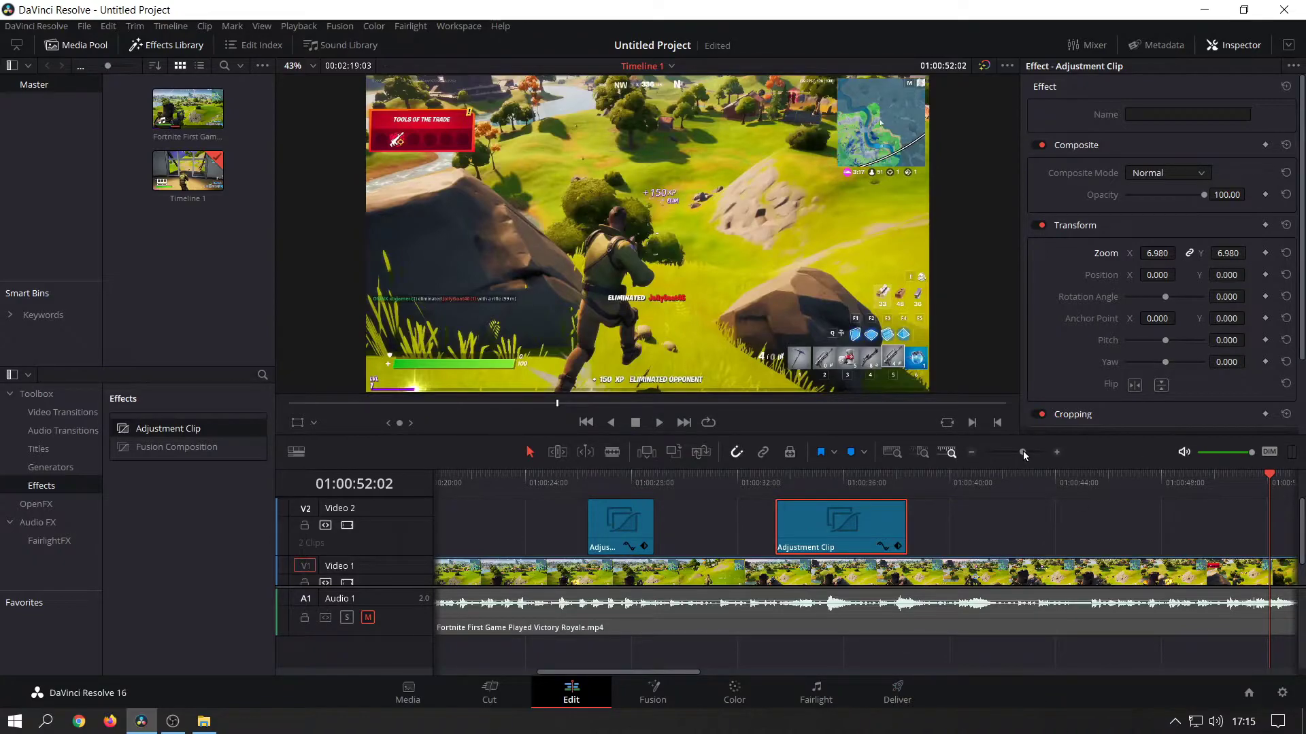
# Step: Drop a third Adjustment Clip on Video 2 at the playhead and select it
pyautogui.moveTo(1023, 451); pyautogui.dragTo(1017, 451)
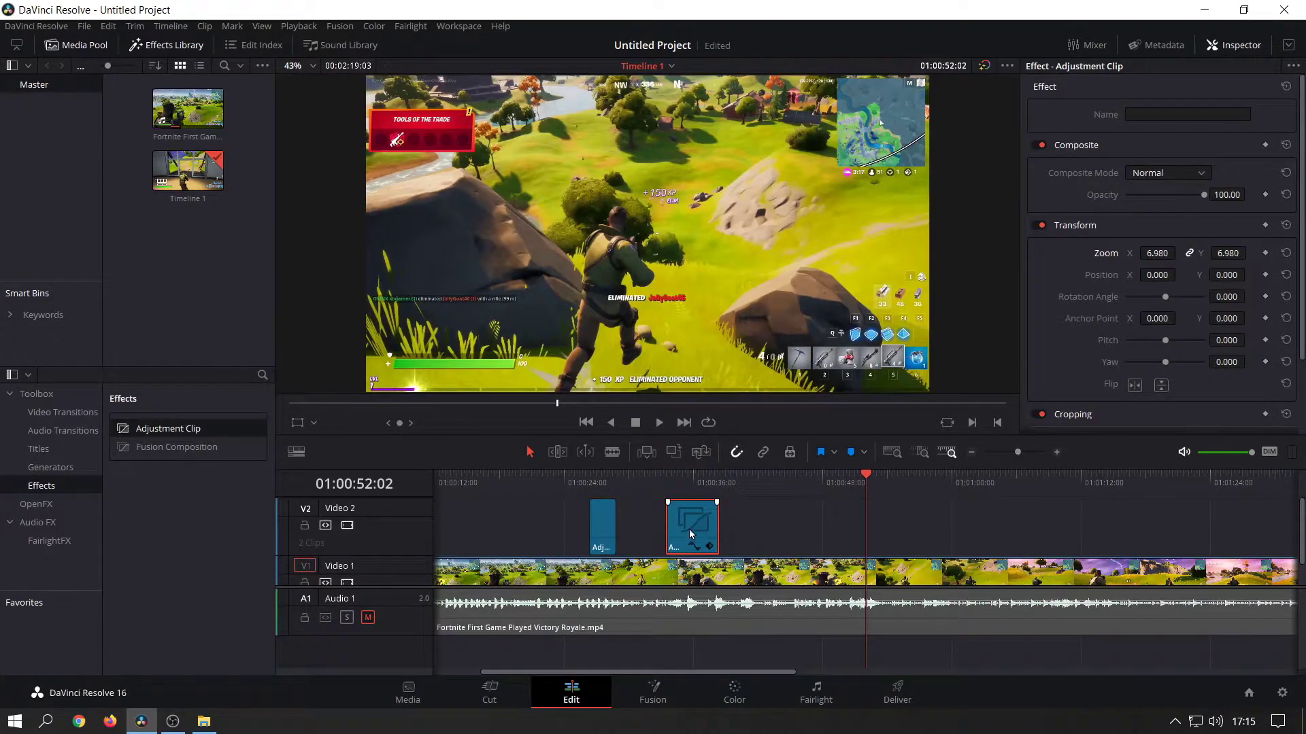
pyautogui.hotkey('alt', 'Tab')
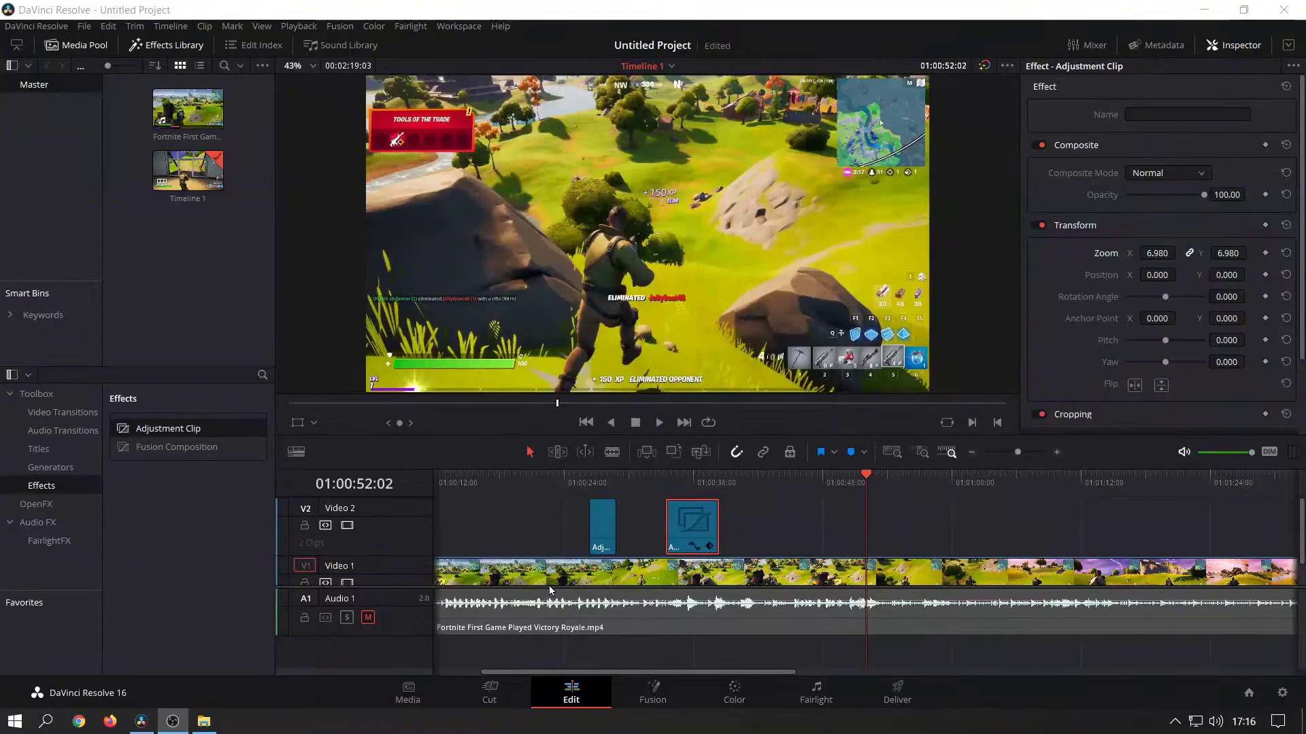
pyautogui.moveTo(153, 428); pyautogui.dragTo(866, 544)
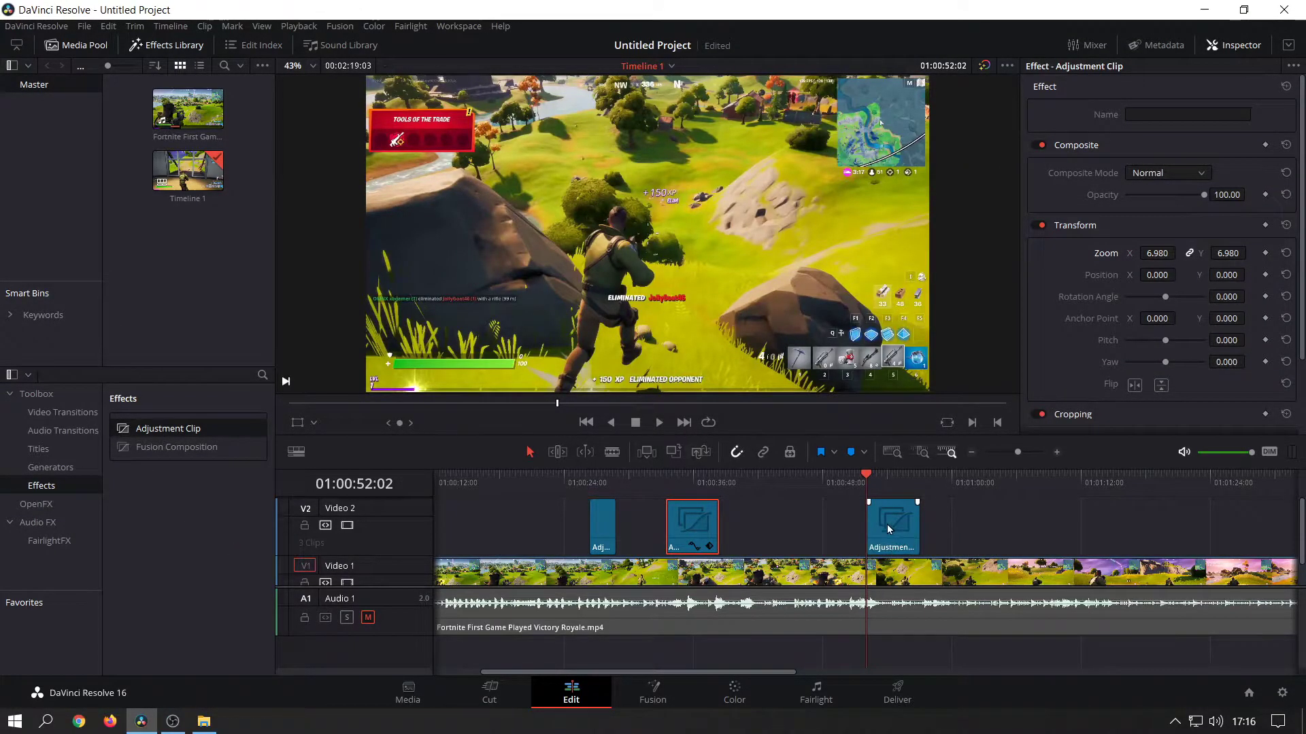
pyautogui.click(887, 524)
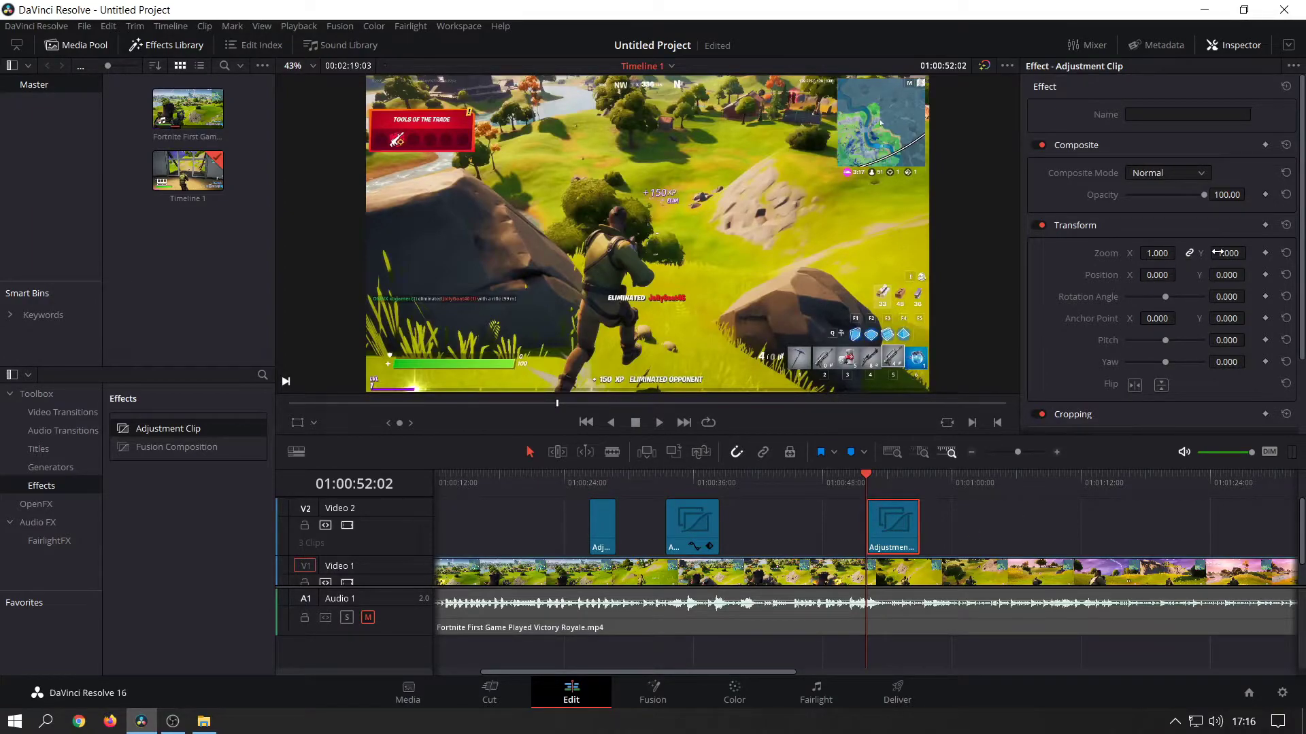
# Step: Set its zoom to 2.990 and position to X -1910, Y -1072 on the minimap
pyautogui.moveTo(1160, 253); pyautogui.dragTo(1214, 275)
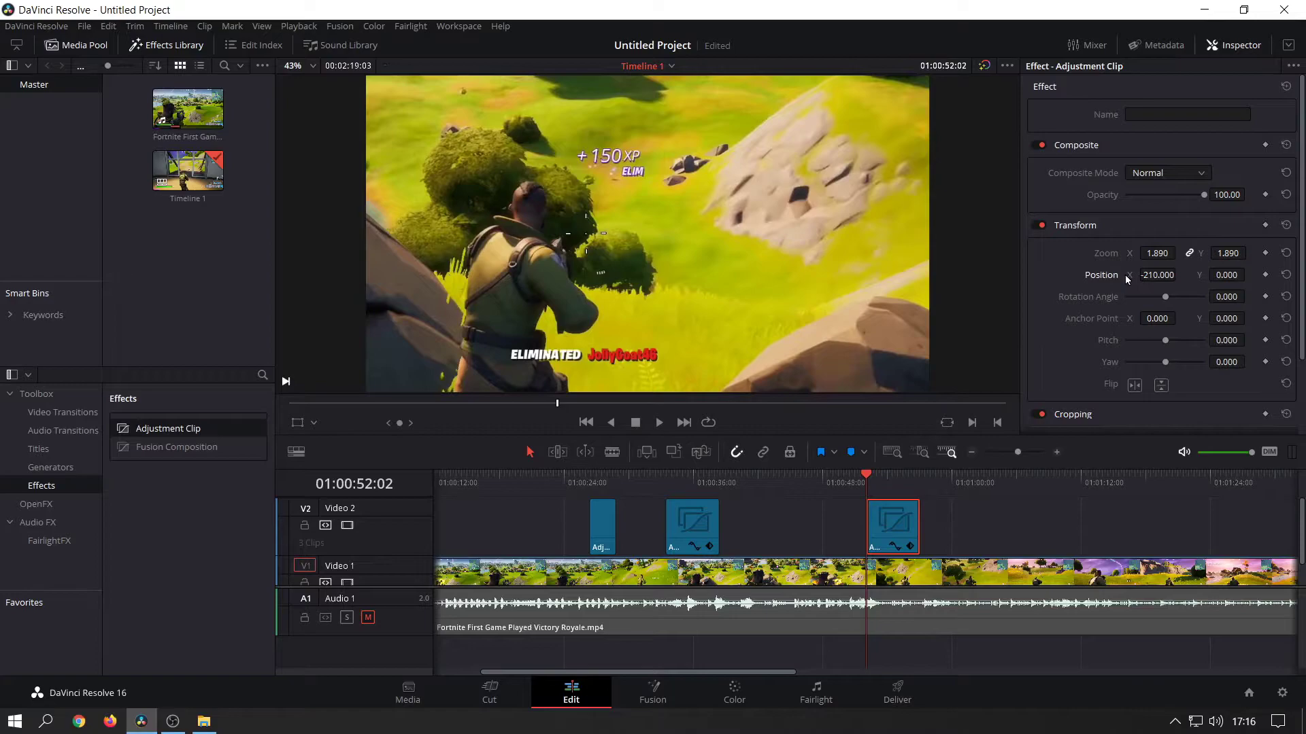
pyautogui.moveTo(1180, 275); pyautogui.dragTo(1171, 274)
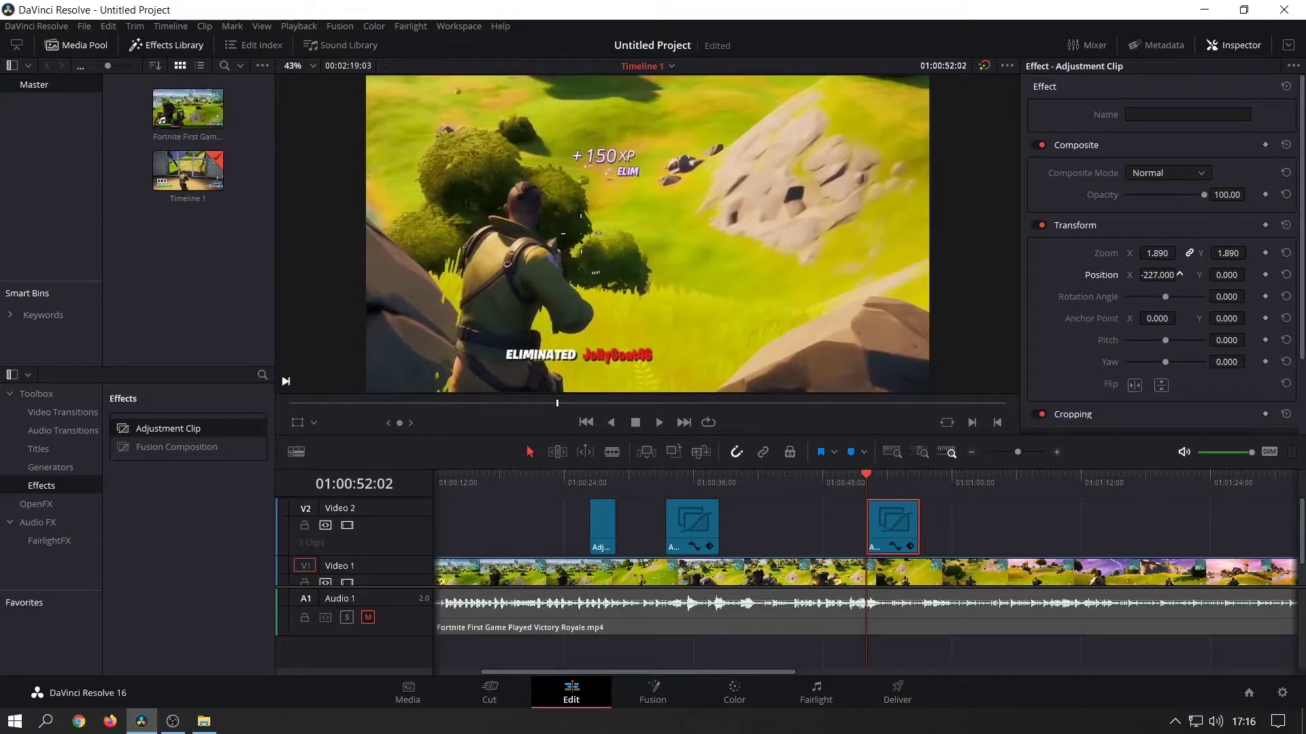
pyautogui.moveTo(1141, 274); pyautogui.dragTo(721, 275)
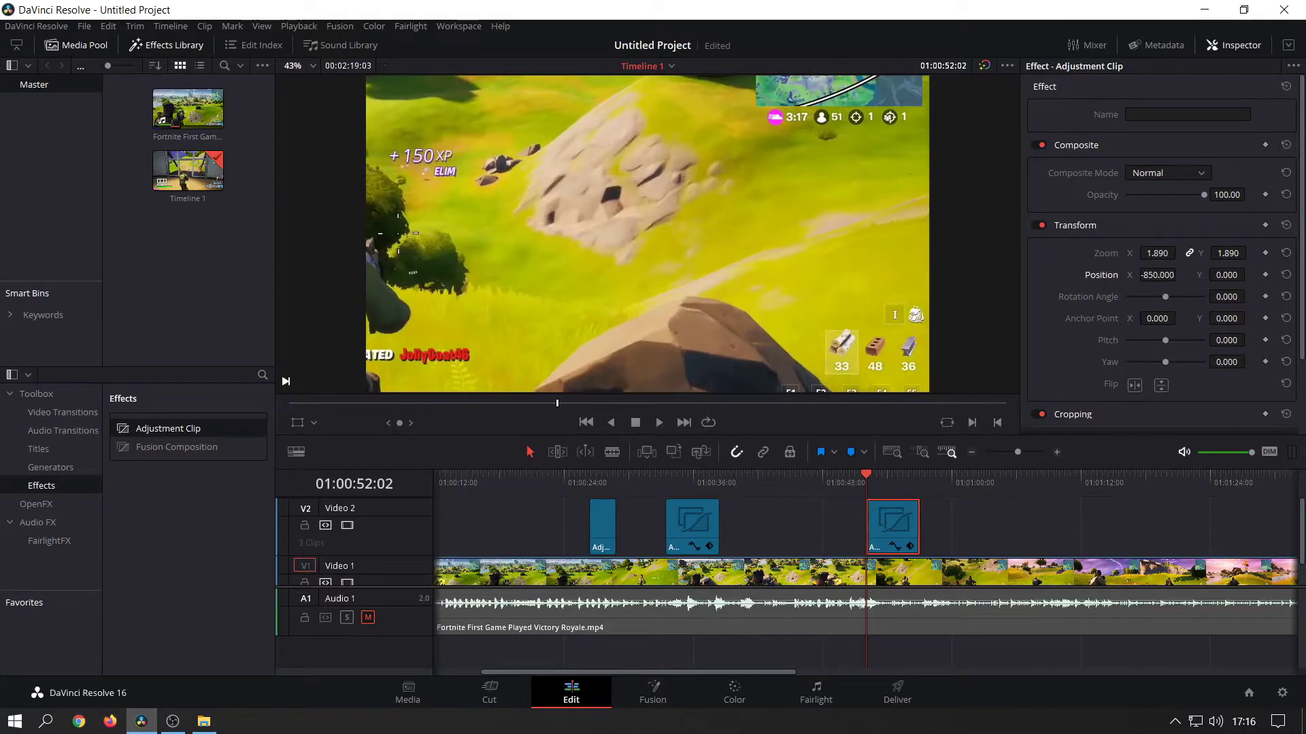
pyautogui.moveTo(1226, 274); pyautogui.dragTo(867, 275)
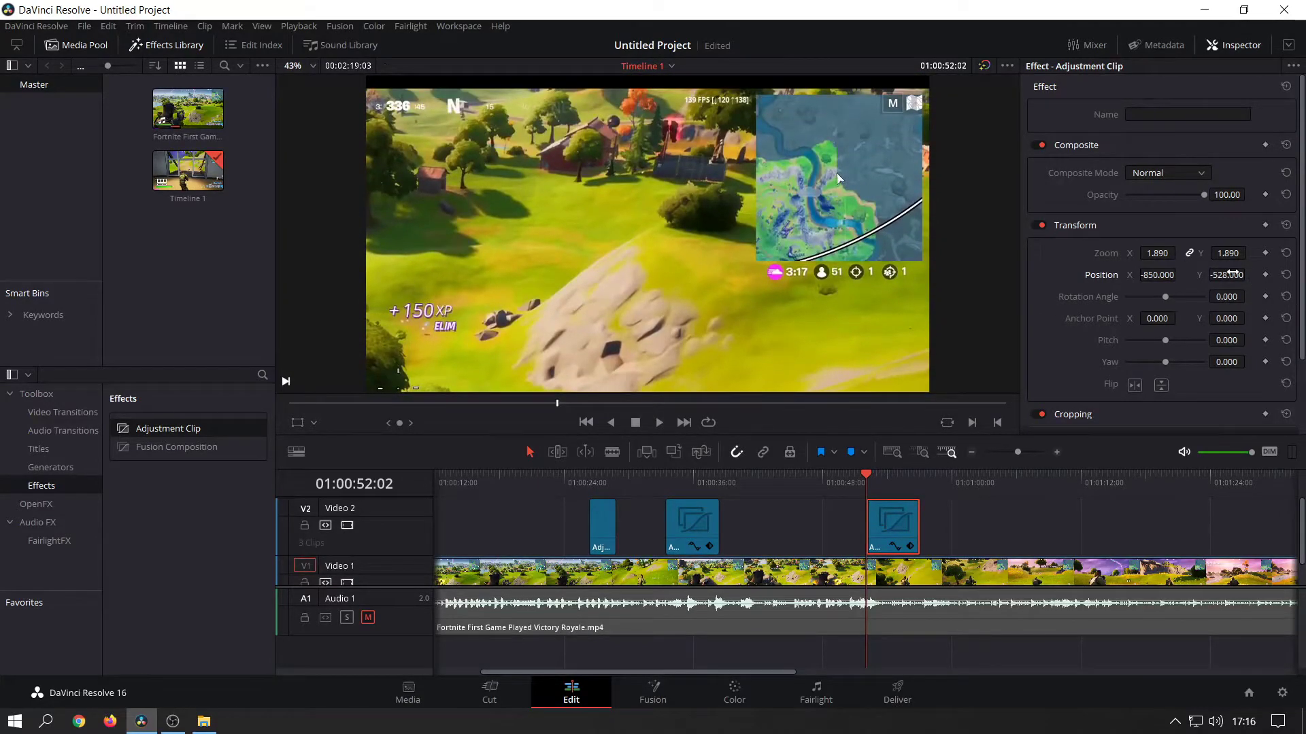
pyautogui.moveTo(1232, 273); pyautogui.dragTo(1249, 275)
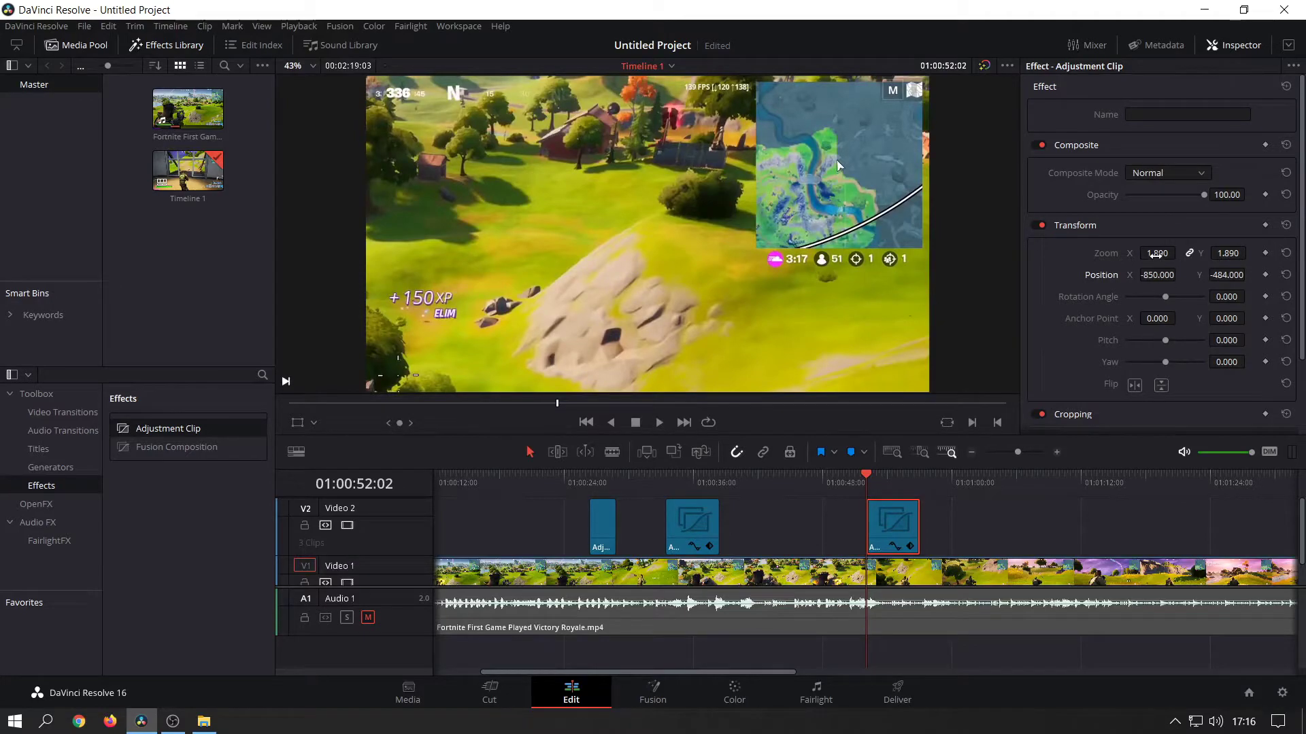
pyautogui.moveTo(1156, 253); pyautogui.dragTo(1244, 274)
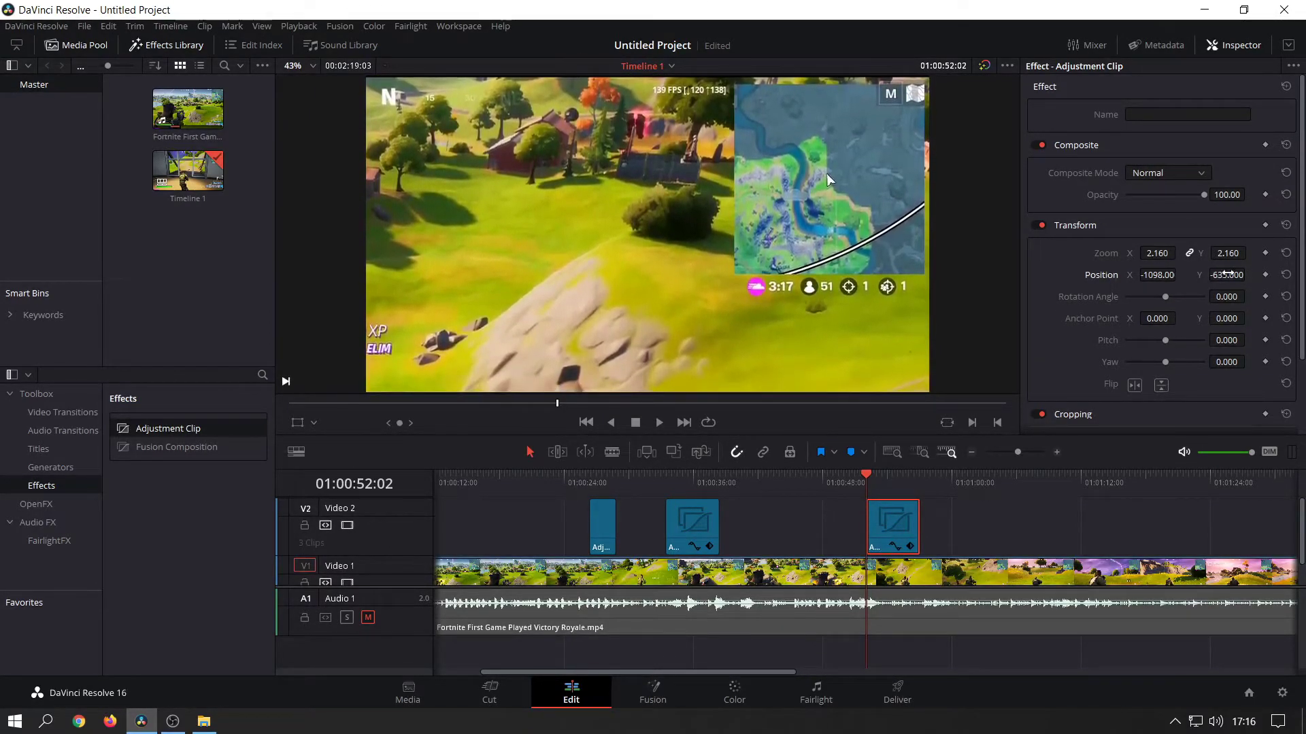
pyautogui.moveTo(1153, 253); pyautogui.dragTo(1245, 274)
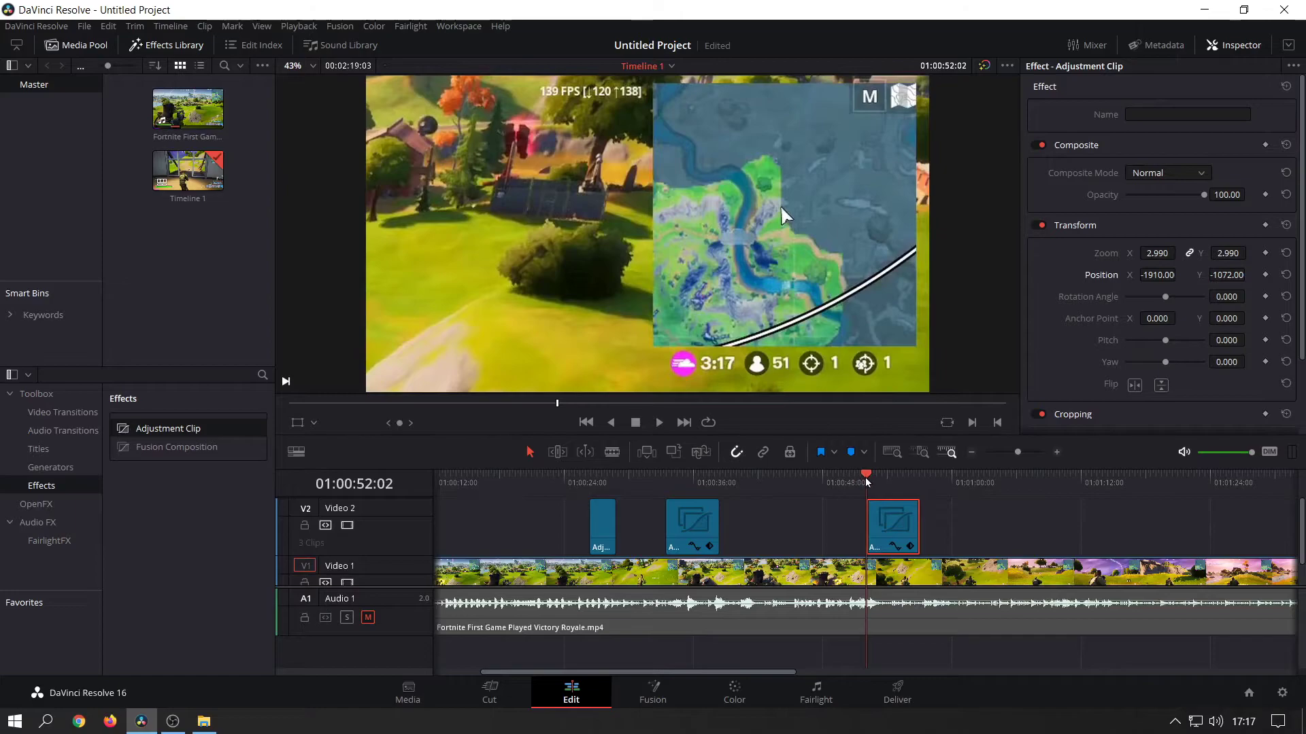
pyautogui.moveTo(866, 482); pyautogui.dragTo(854, 480)
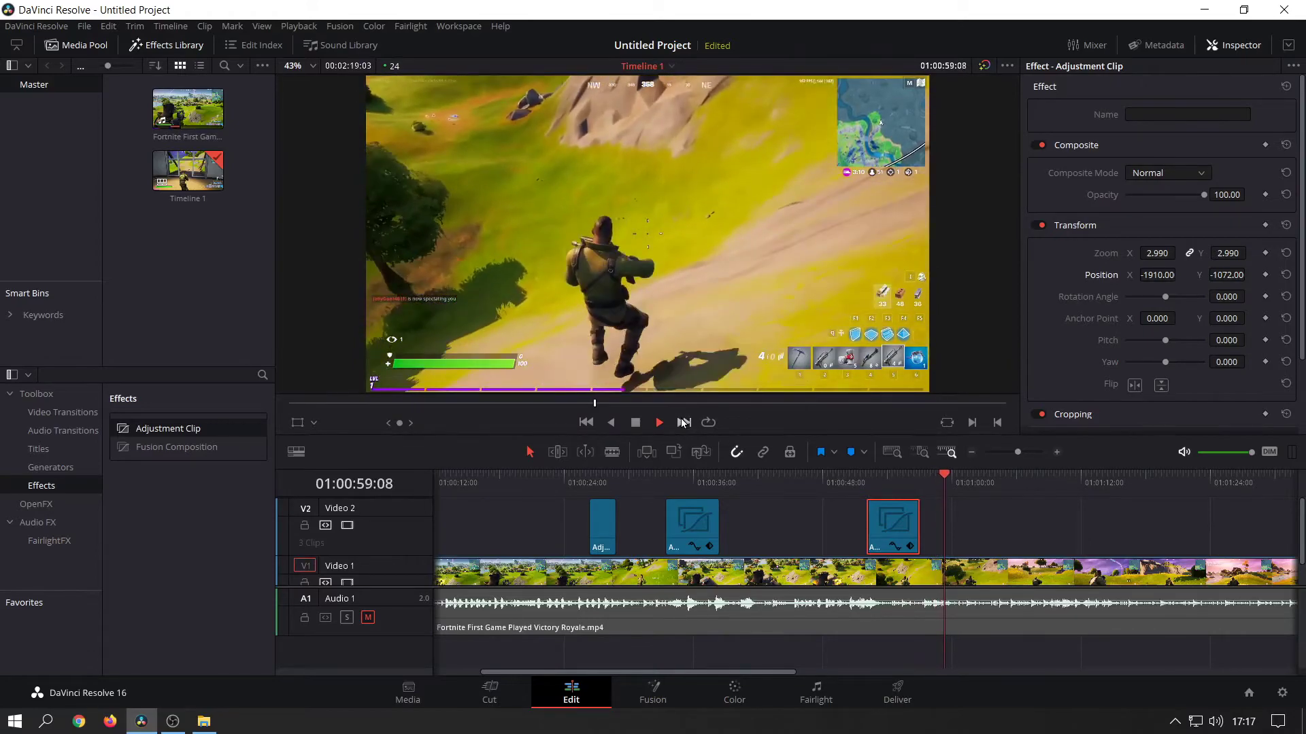
pyautogui.press('space')
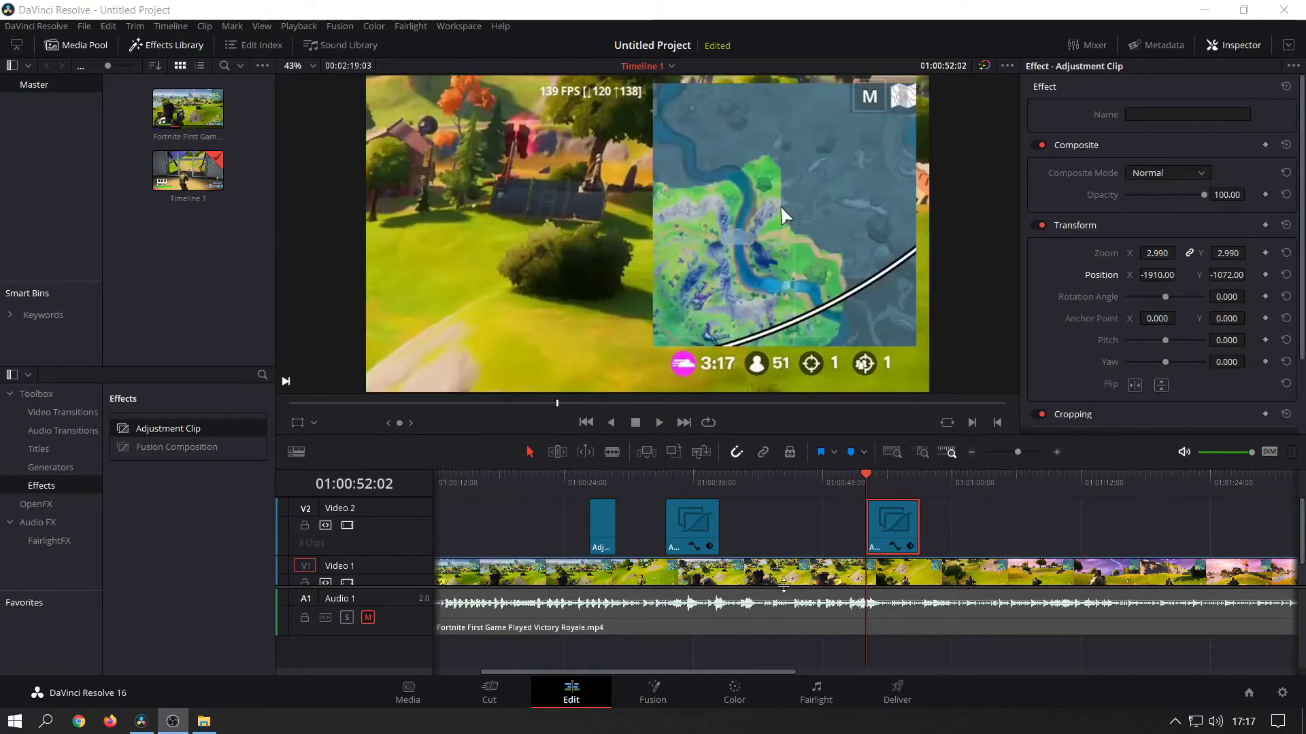
pyautogui.click(654, 423)
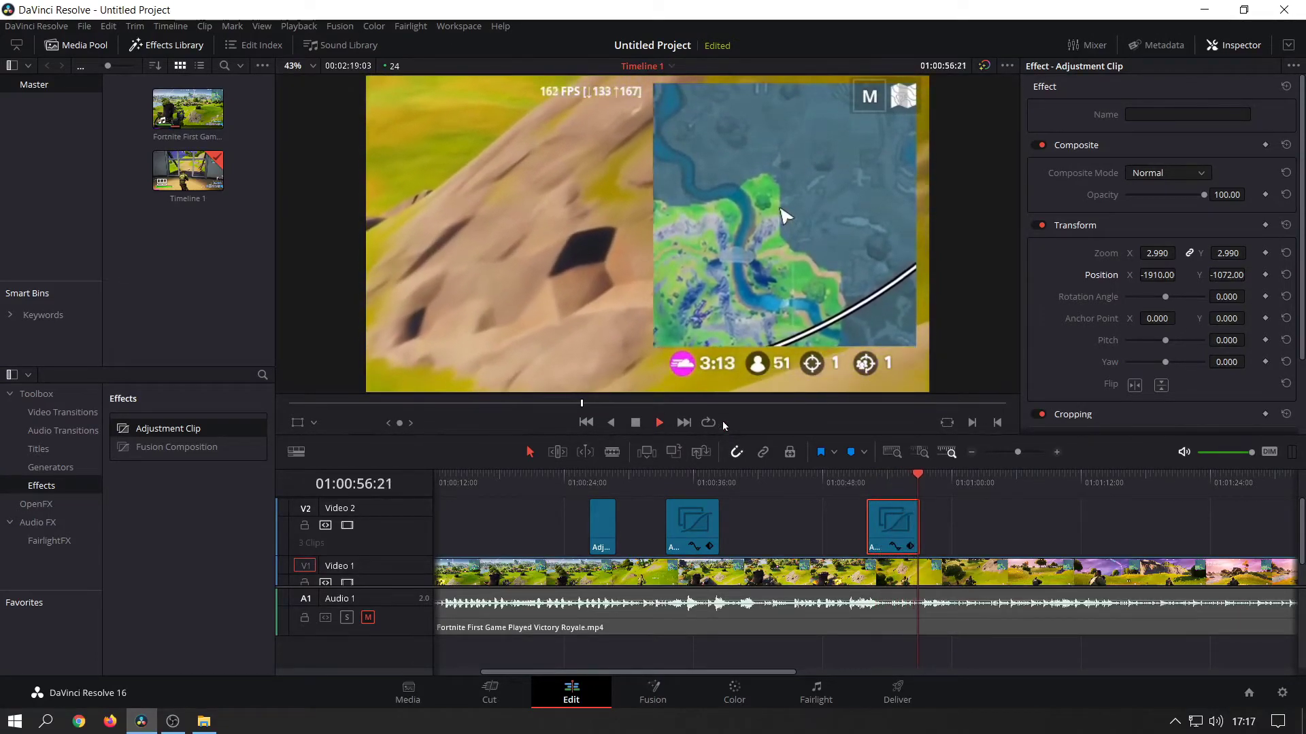
pyautogui.click(639, 427)
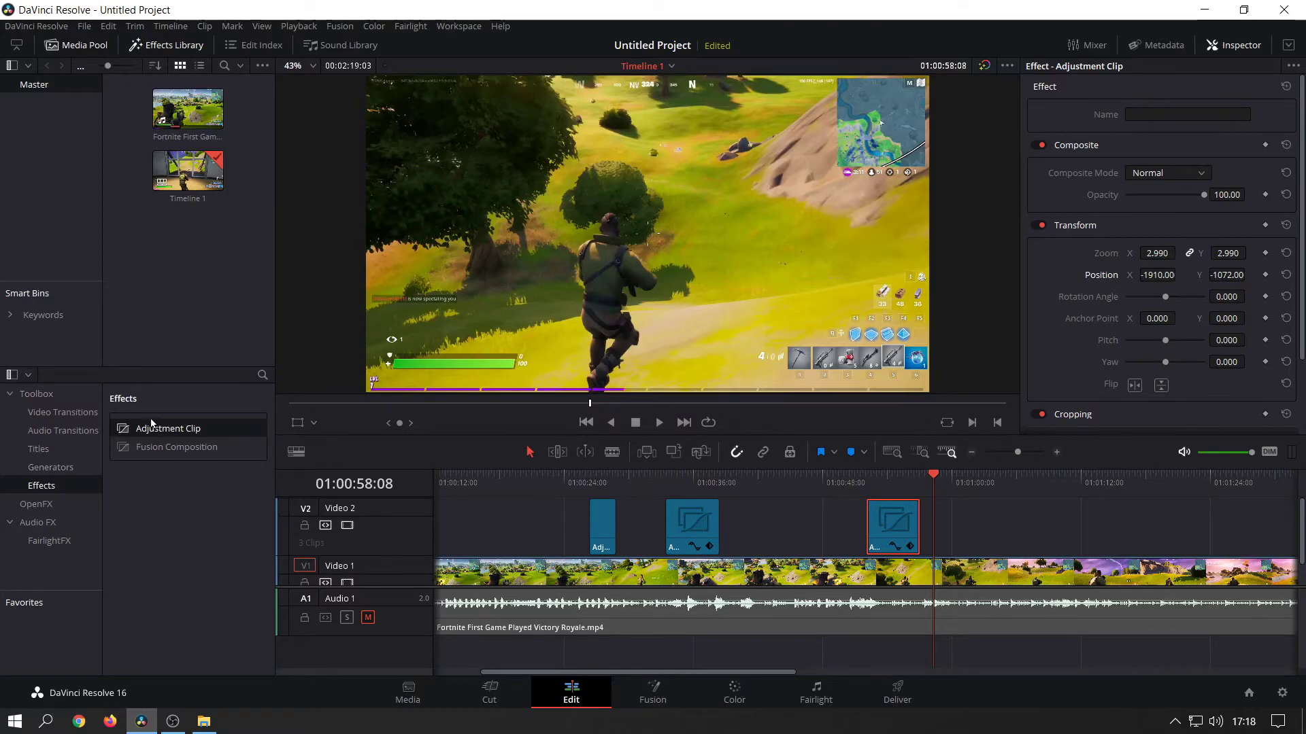
# Step: Place a fourth Adjustment Clip on Video 2 near 01:01:04 and select it, zoom at 1.000
pyautogui.rightClick(403, 522)
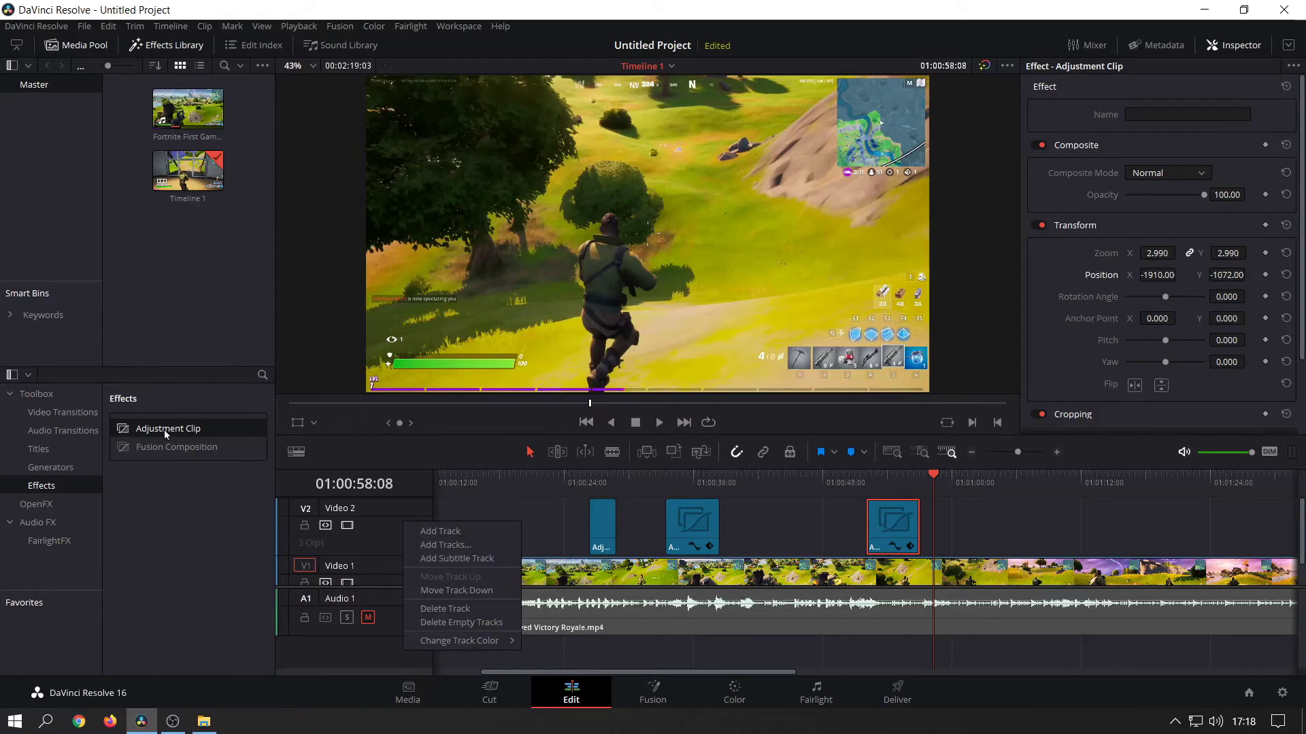
pyautogui.moveTo(158, 427); pyautogui.dragTo(1041, 540)
pyautogui.click(1041, 542)
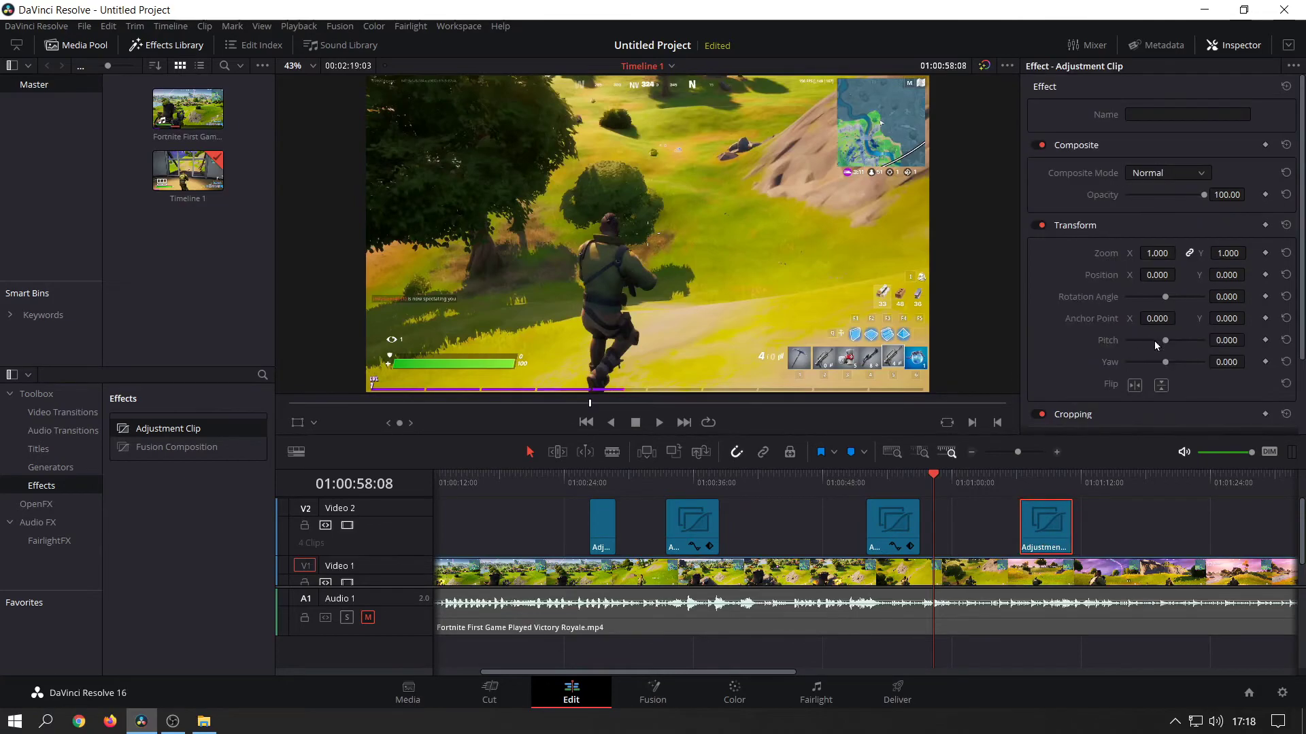
pyautogui.scroll(-3, 1153, 340)
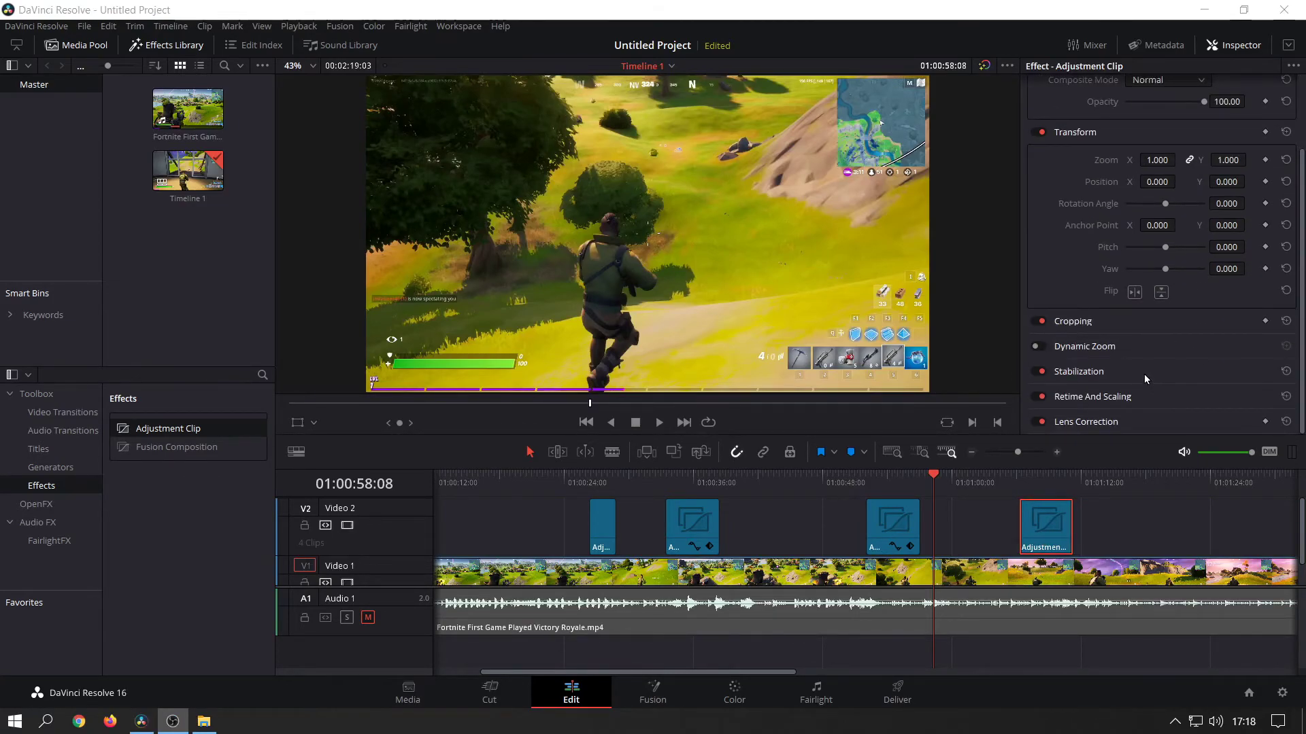
pyautogui.scroll(3, 1144, 372)
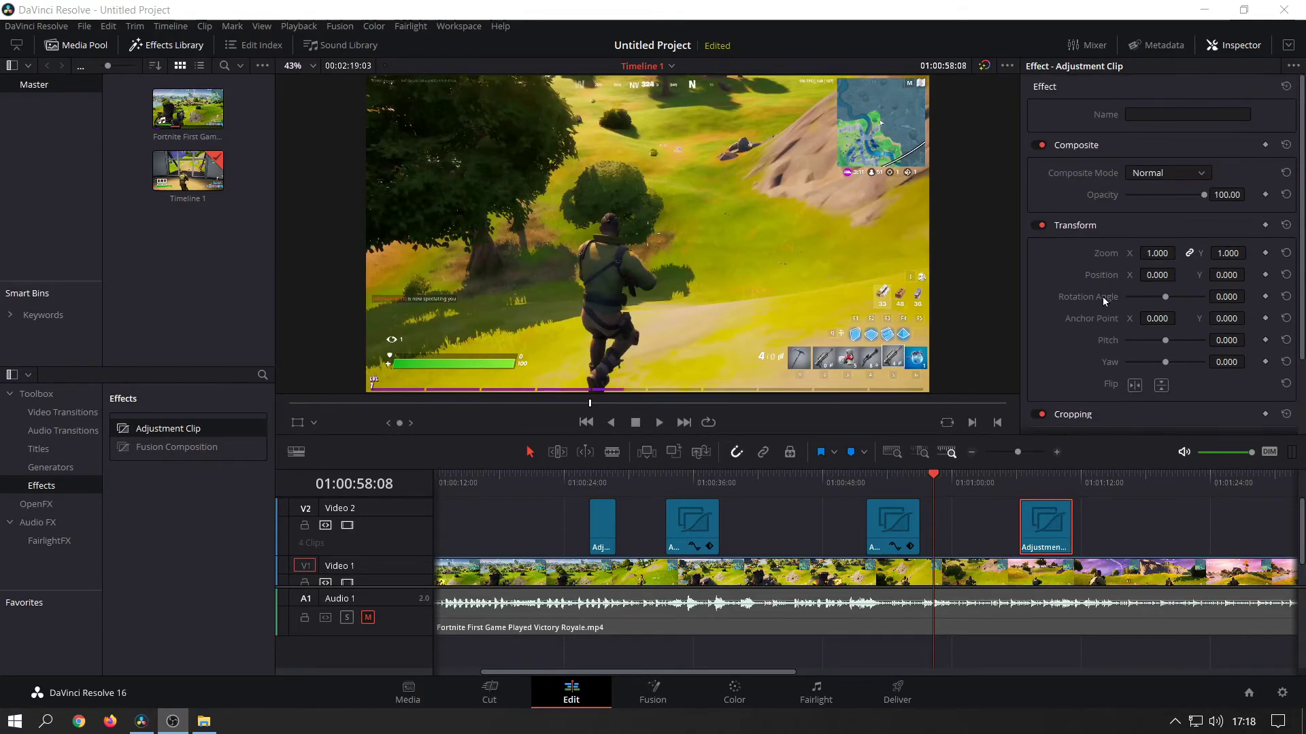
pyautogui.scroll(-2, 1122, 238)
pyautogui.click(1052, 532)
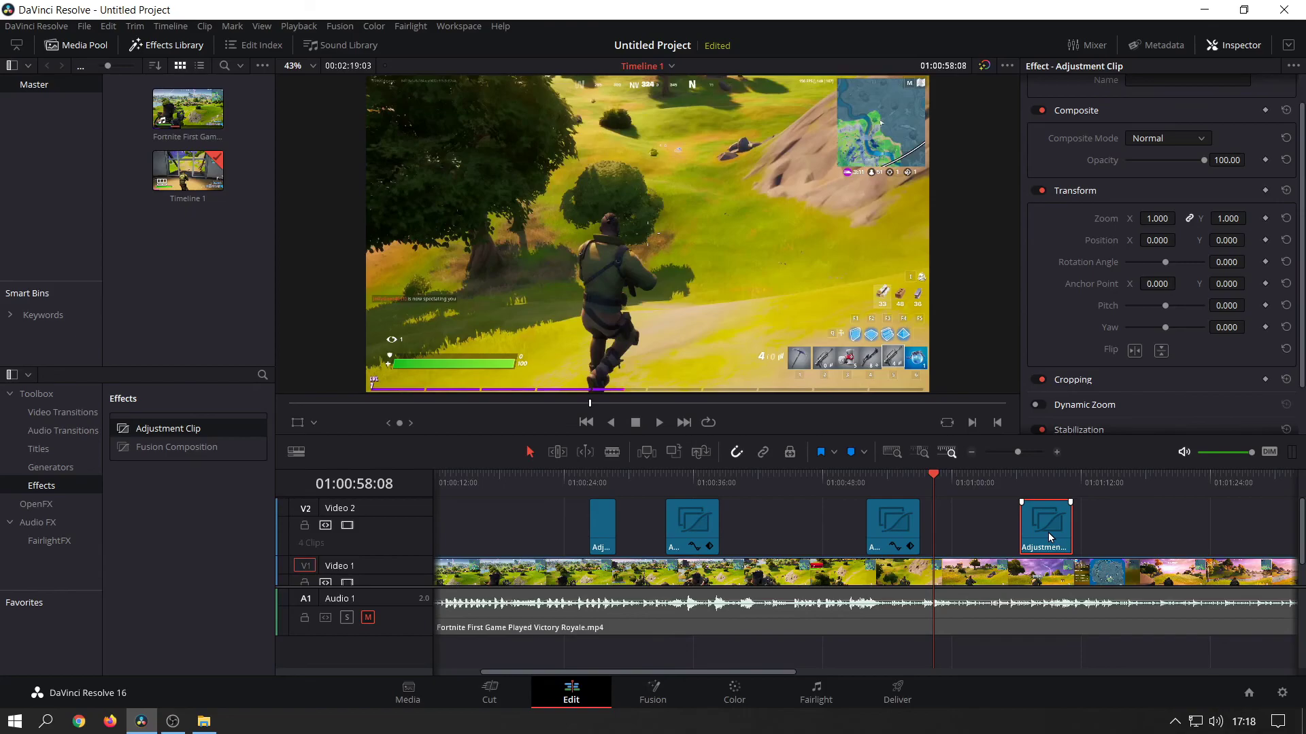
pyautogui.hotkey('alt', 'Tab')
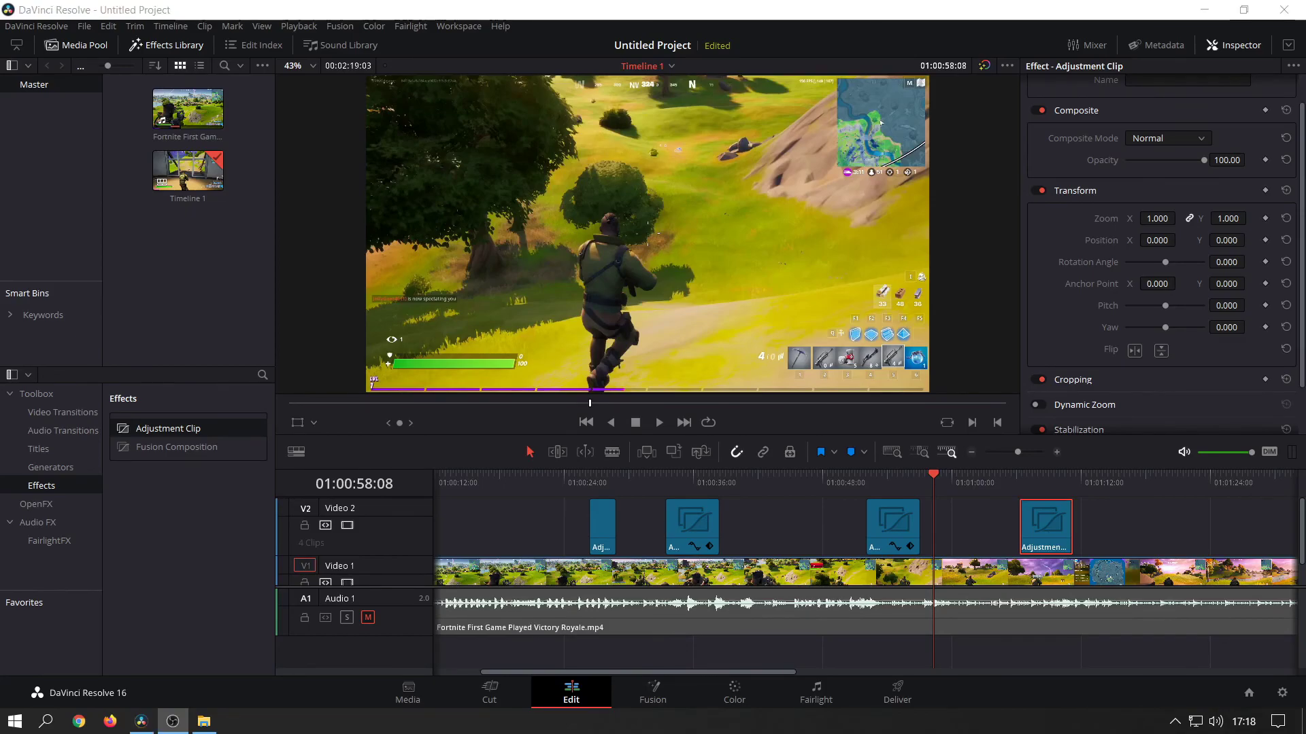